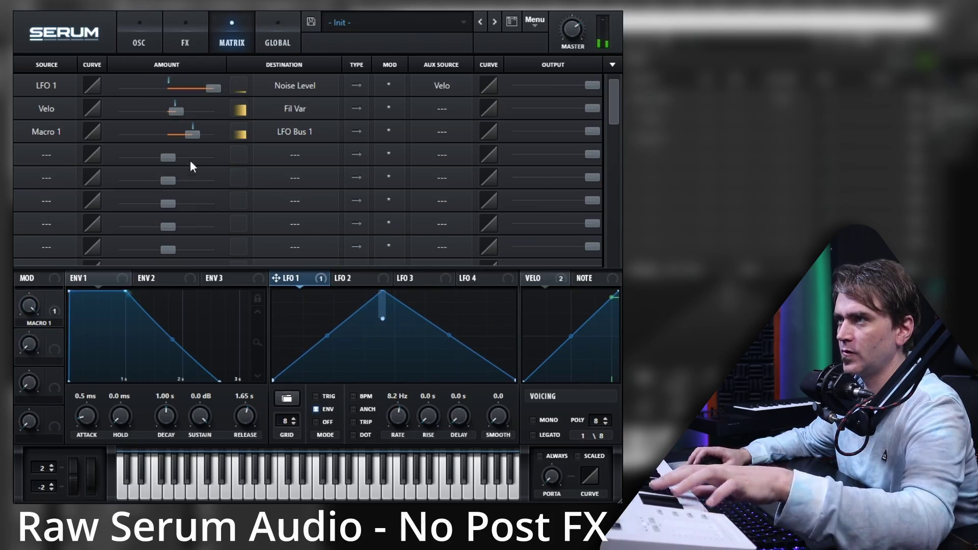
# - Lower Macro 1's LFO Bus 1 amount, step noise to Air Can 3, set ENV1 attack to 9.7 ms
pyautogui.moveTo(192, 136); pyautogui.dragTo(188, 134)
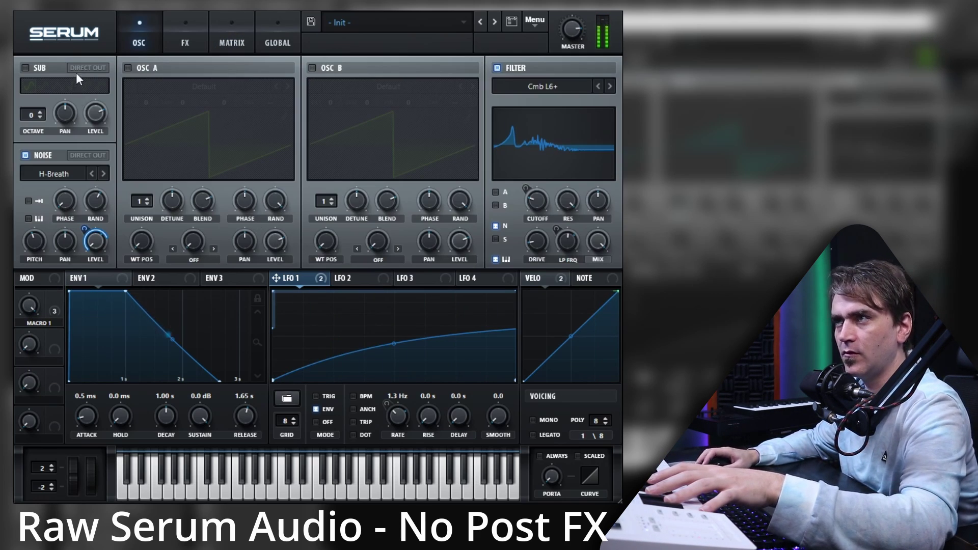
pyautogui.click(102, 174)
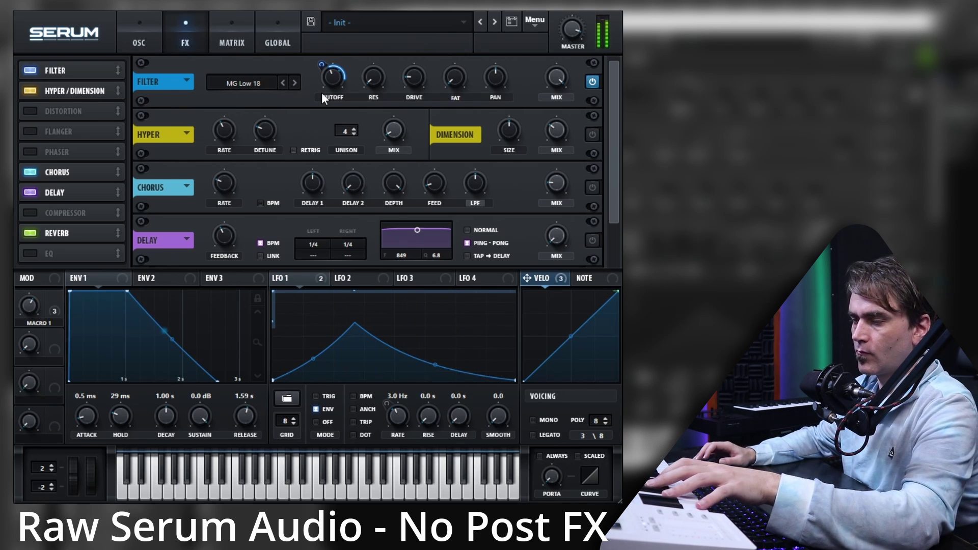
pyautogui.moveTo(317, 65)
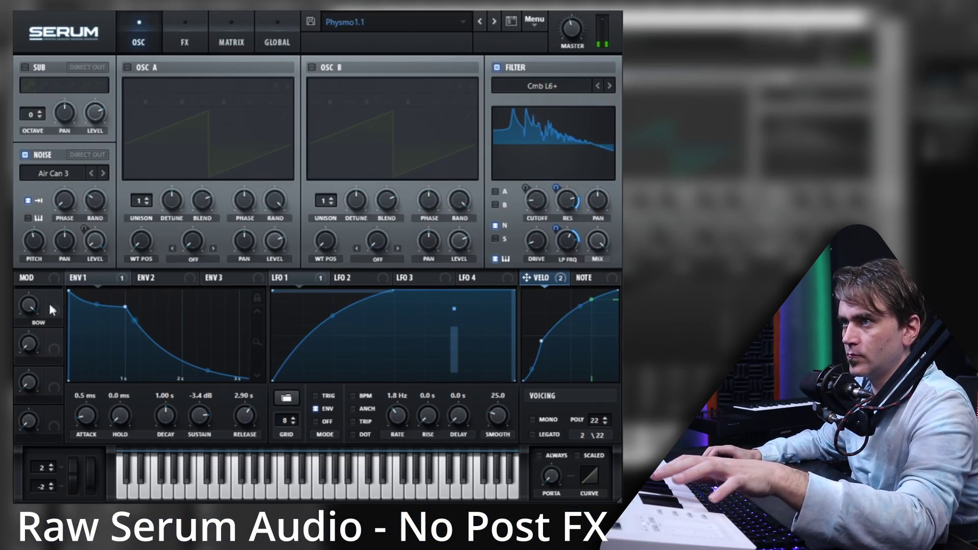
pyautogui.moveTo(85, 419); pyautogui.dragTo(87, 412)
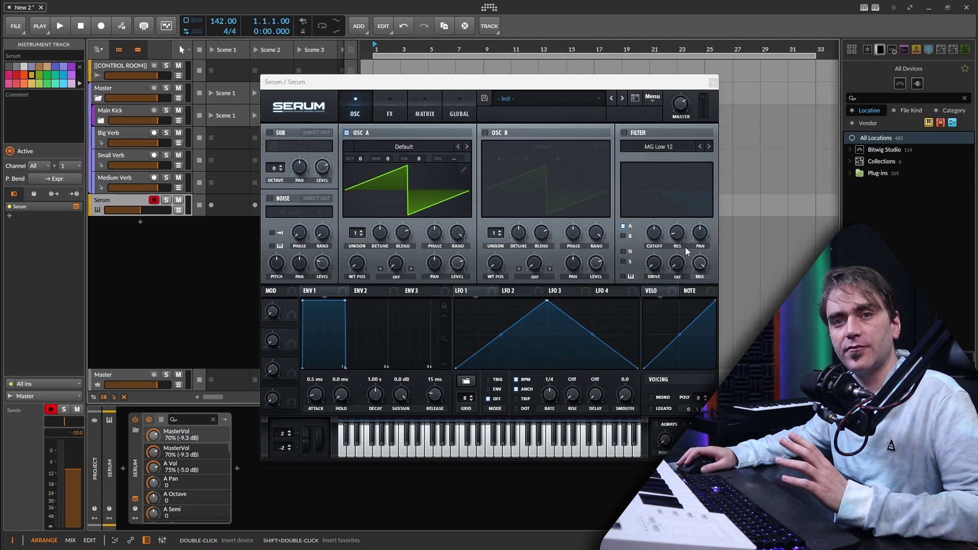
# - Turn on the filter as a Flanges > Cmb + comb, resonance 96, cutoff 179
pyautogui.click(625, 133)
pyautogui.click(653, 146)
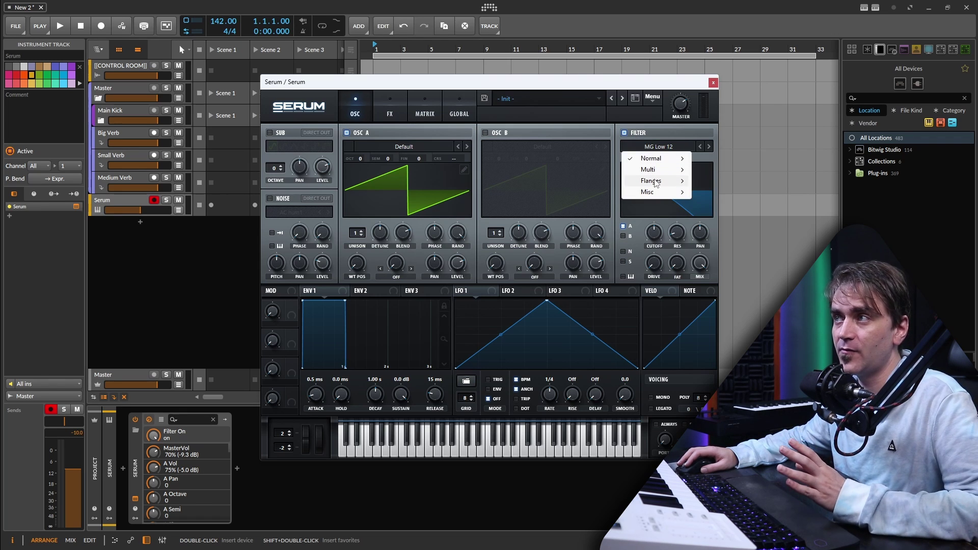
pyautogui.moveTo(654, 181)
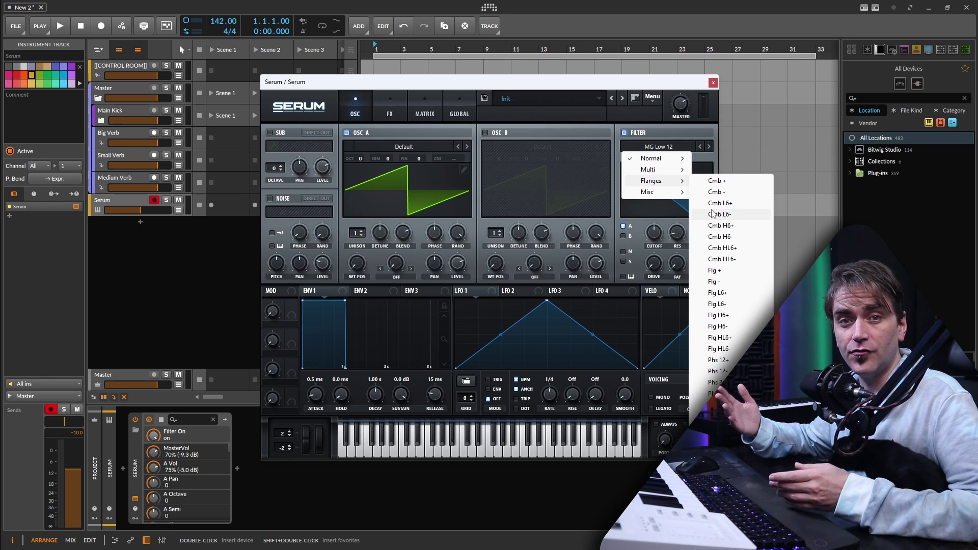
pyautogui.click(723, 182)
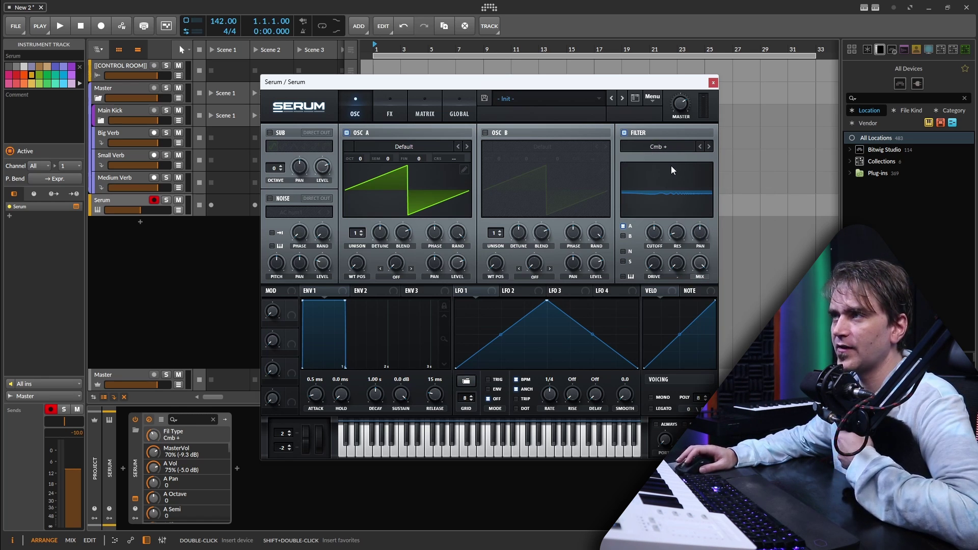
pyautogui.moveTo(690, 237); pyautogui.dragTo(678, 215)
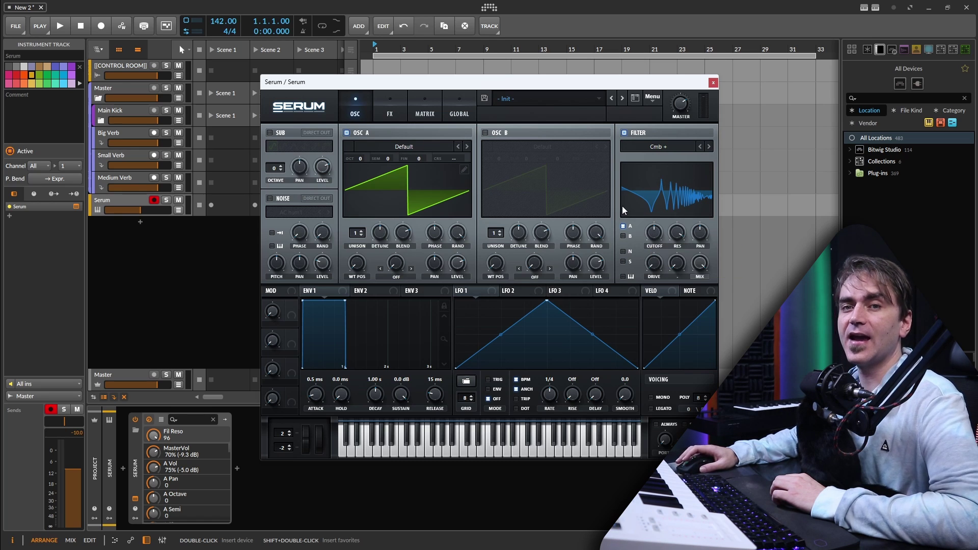
pyautogui.moveTo(651, 228)
pyautogui.mouseDown()
pyautogui.moveTo(640, 269)
pyautogui.moveTo(649, 243)
pyautogui.mouseUp()
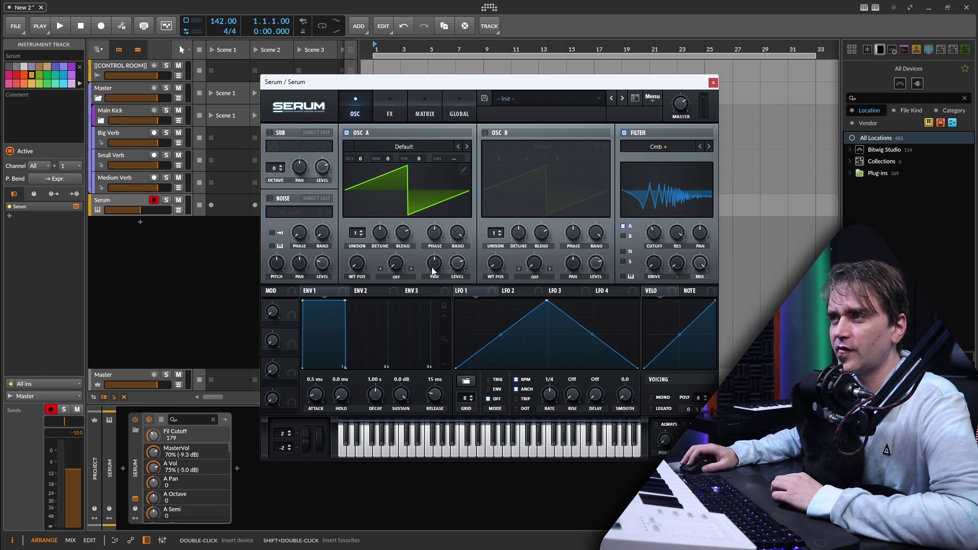
# - Switch off oscillator A and enable noise with the XF_KikAtk_01 kick attack sample
pyautogui.click(346, 134)
pyautogui.click(269, 199)
pyautogui.click(291, 212)
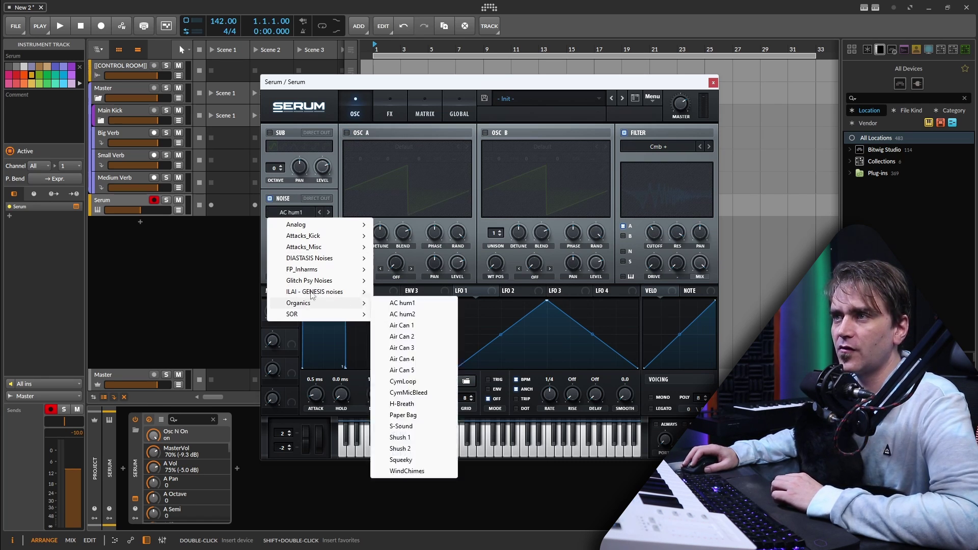
pyautogui.moveTo(314, 240)
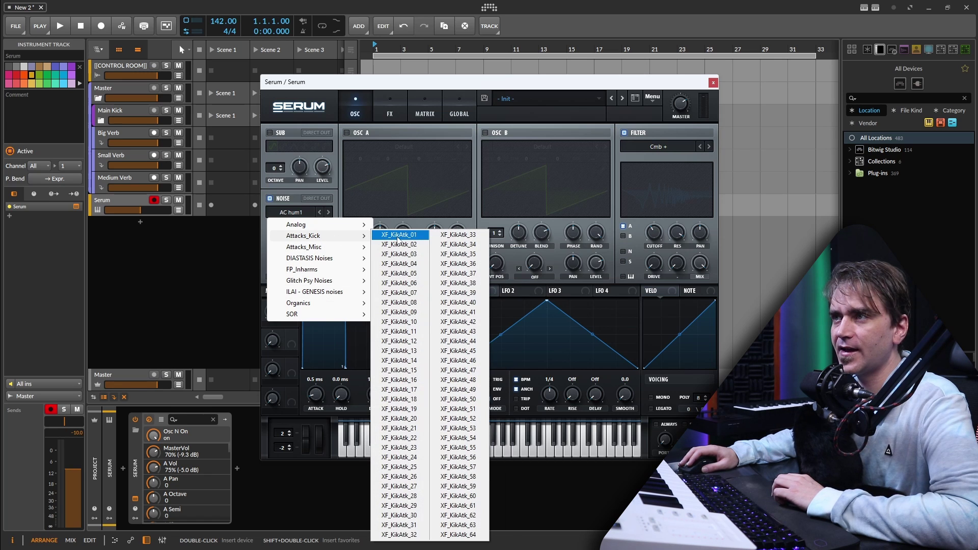
pyautogui.click(397, 243)
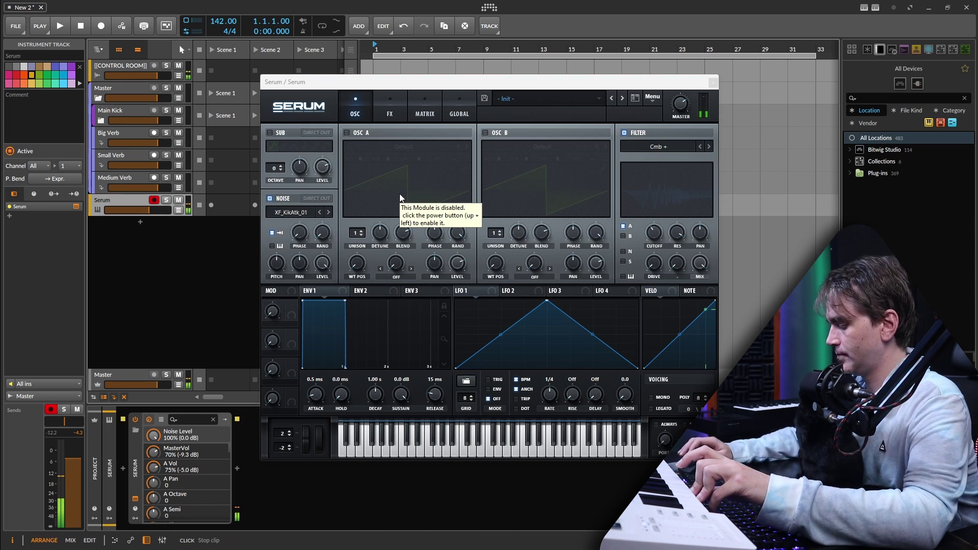
# - Route the noise into the filter, drop cutoff to 45 and raise resonance to 100
pyautogui.click(622, 251)
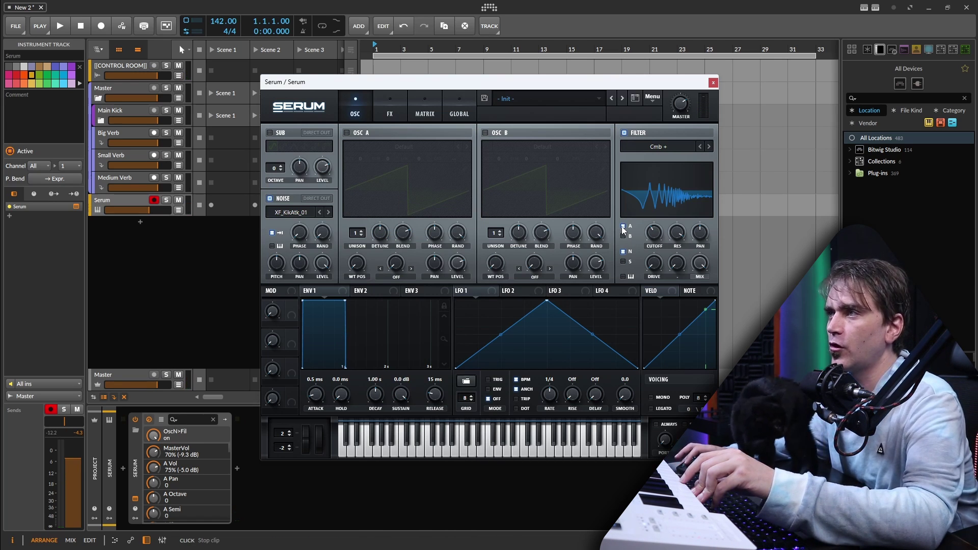
pyautogui.moveTo(657, 234); pyautogui.dragTo(646, 265)
pyautogui.moveTo(676, 233); pyautogui.dragTo(655, 231)
# - Enable the filter's keytracking and raise the comb resonance to 99
pyautogui.rightClick(656, 232)
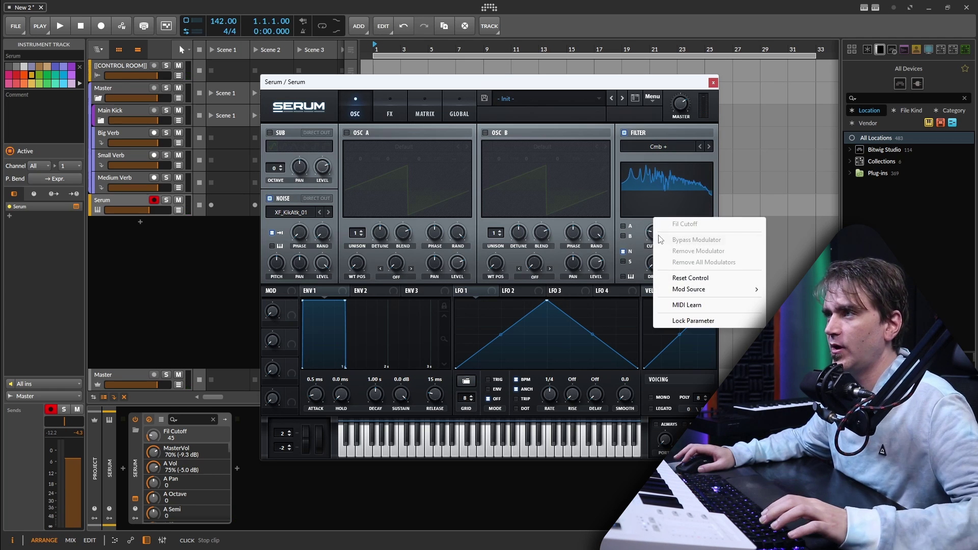
pyautogui.click(622, 276)
pyautogui.click(622, 276)
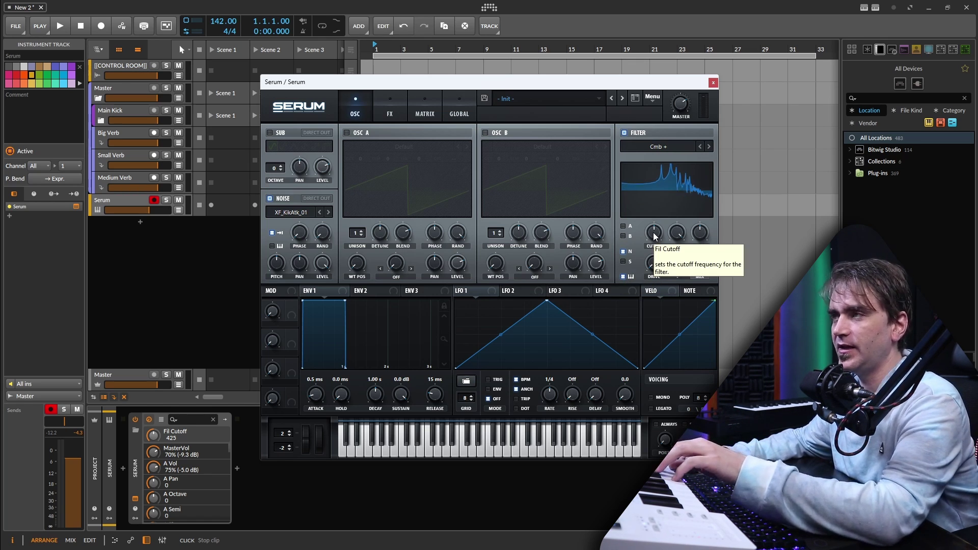
pyautogui.moveTo(676, 235); pyautogui.dragTo(636, 267)
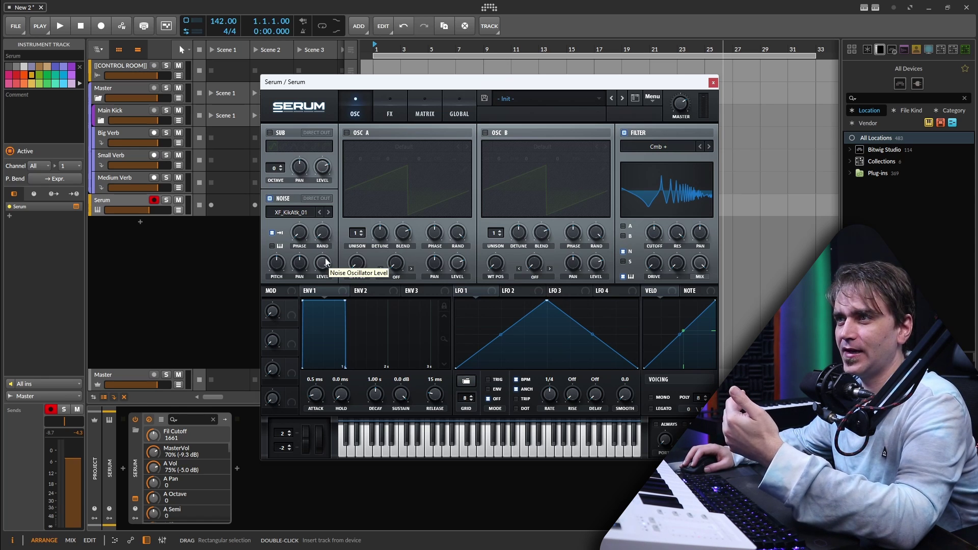
# - Turn noise level down; make LFO 1 a 25.5 Hz one-shot envelope peaking at the start
pyautogui.moveTo(322, 263); pyautogui.dragTo(332, 434)
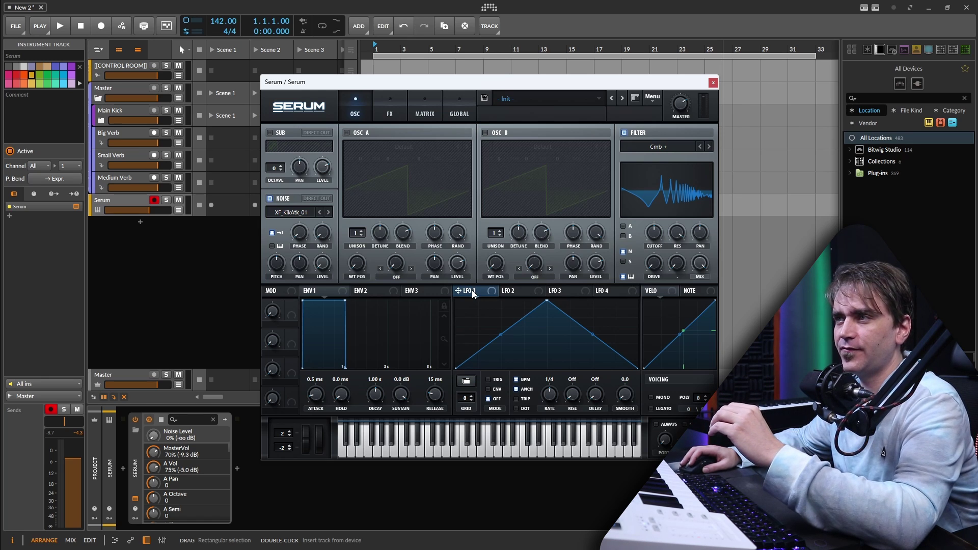
pyautogui.click(493, 391)
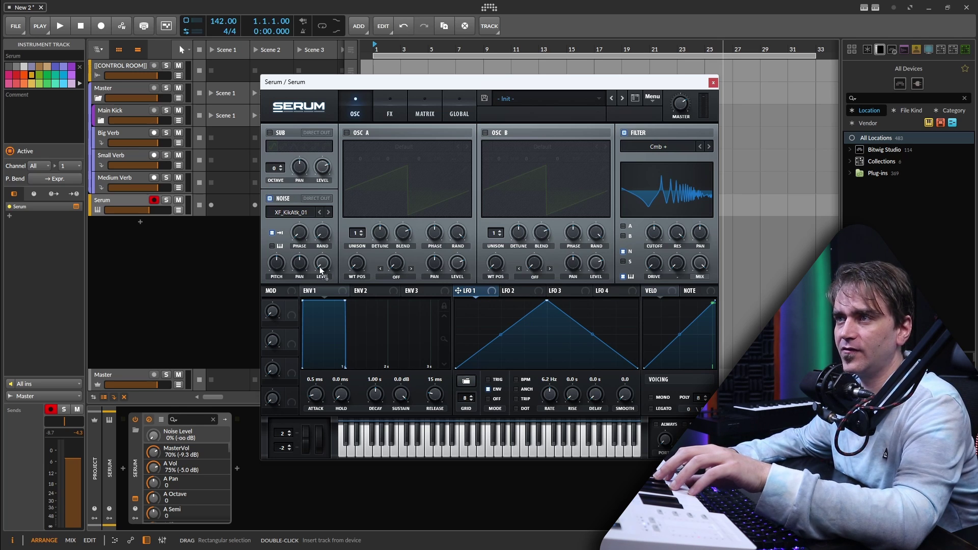
pyautogui.moveTo(548, 394); pyautogui.dragTo(558, 377)
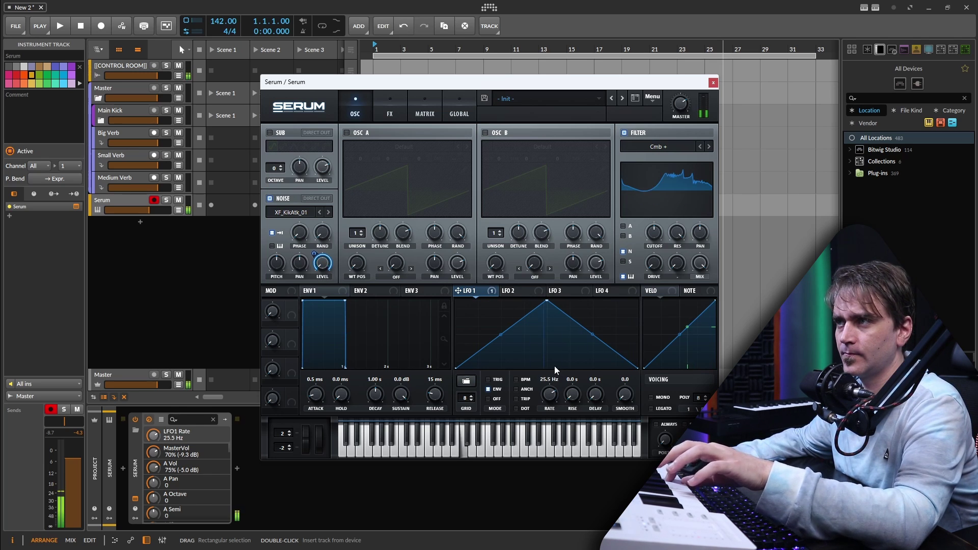
pyautogui.moveTo(546, 301); pyautogui.dragTo(475, 300)
# - Load the Organics > H-Breath noise and set the filter cutoff to 234
pyautogui.click(296, 213)
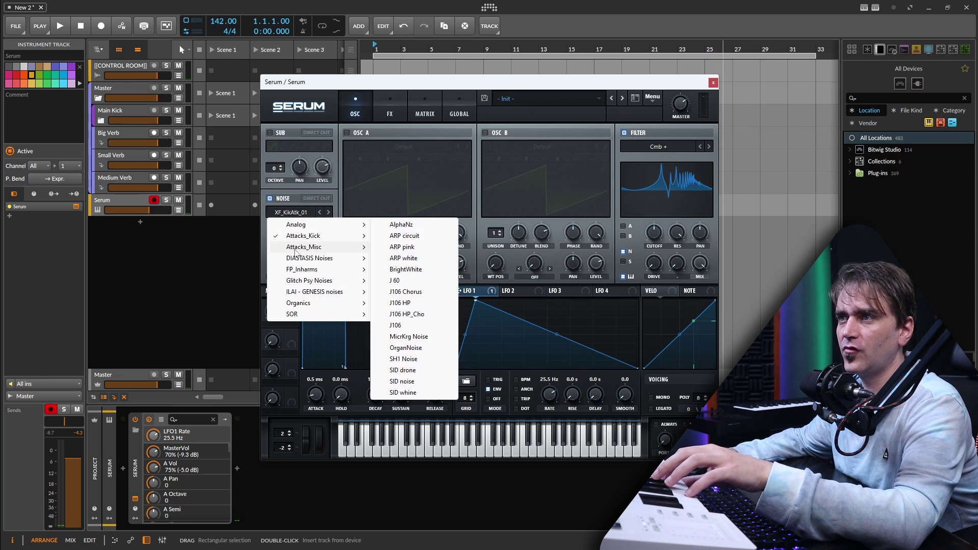
pyautogui.moveTo(303, 305)
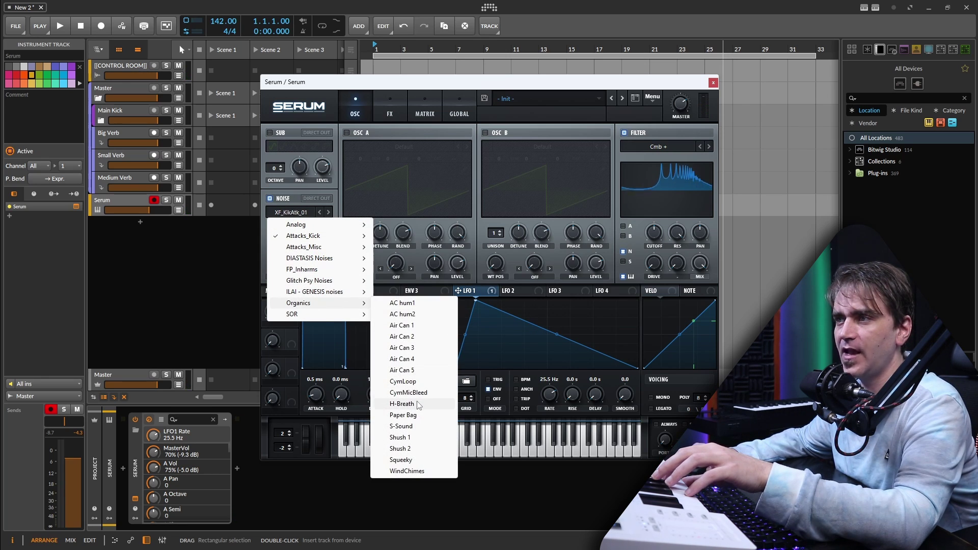
pyautogui.click(402, 404)
pyautogui.click(655, 233)
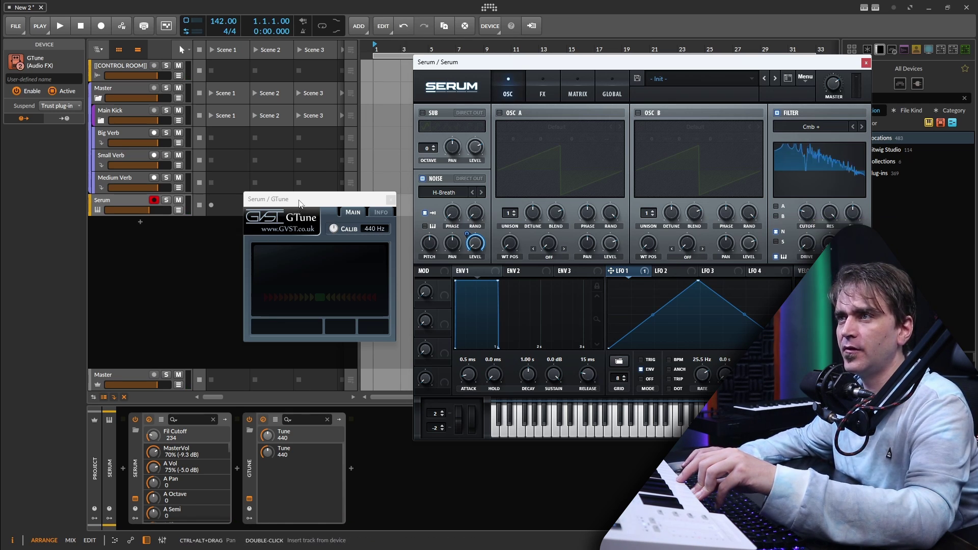
# - Move the GTune tuner window left so it no longer overlaps Serum
pyautogui.moveTo(305, 230); pyautogui.dragTo(241, 229)
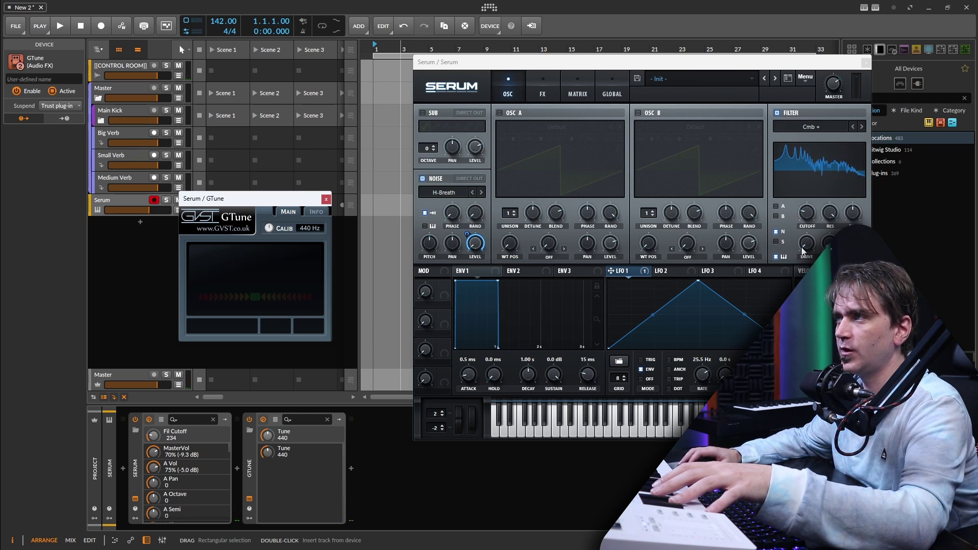
# - Switch the filter to Cmb L6+ and push its variation to about 63%
pyautogui.click(818, 127)
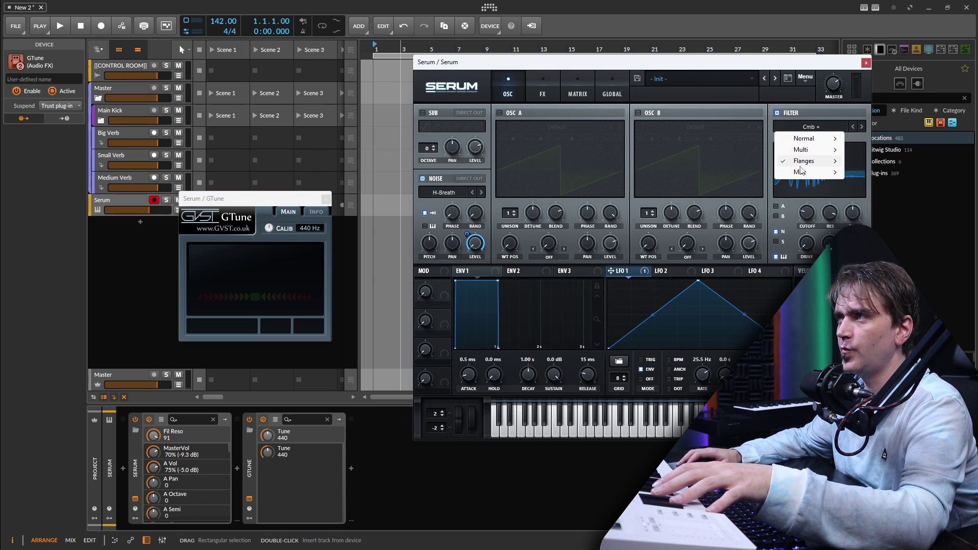
pyautogui.moveTo(807, 161)
pyautogui.click(881, 184)
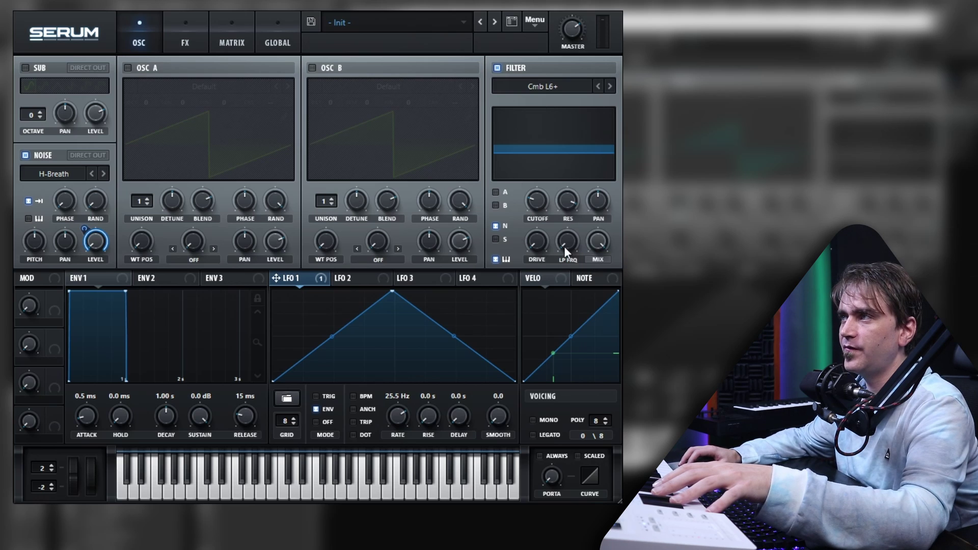
pyautogui.moveTo(826, 247); pyautogui.dragTo(846, 203)
pyautogui.moveTo(590, 186)
pyautogui.mouseDown()
pyautogui.moveTo(592, 136)
pyautogui.moveTo(575, 237)
pyautogui.moveTo(587, 170)
pyautogui.mouseUp()
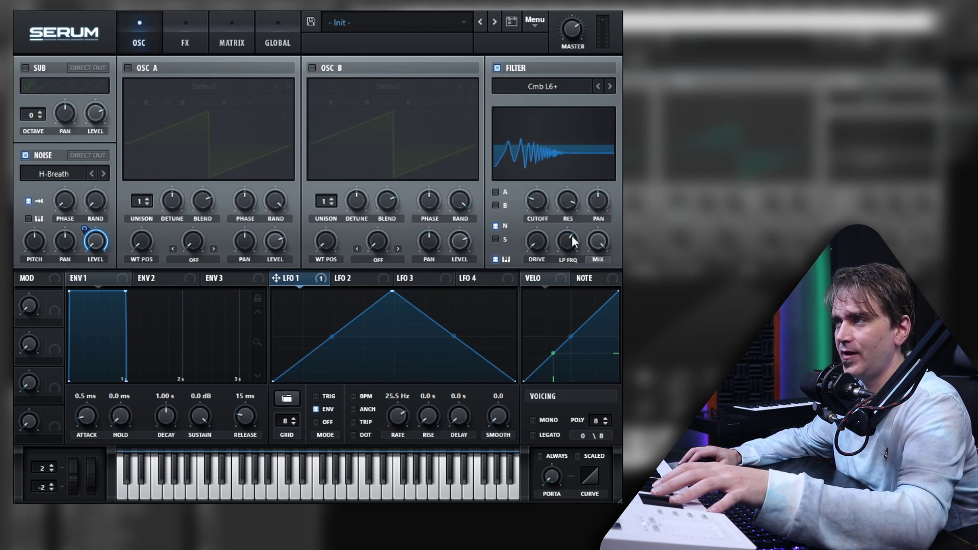
# - Ease the Fil Var lower, reposition LFO 1's peak, and slow LFO 1 to 8.7 Hz
pyautogui.moveTo(571, 253)
pyautogui.mouseDown()
pyautogui.moveTo(570, 271)
pyautogui.moveTo(571, 258)
pyautogui.mouseUp()
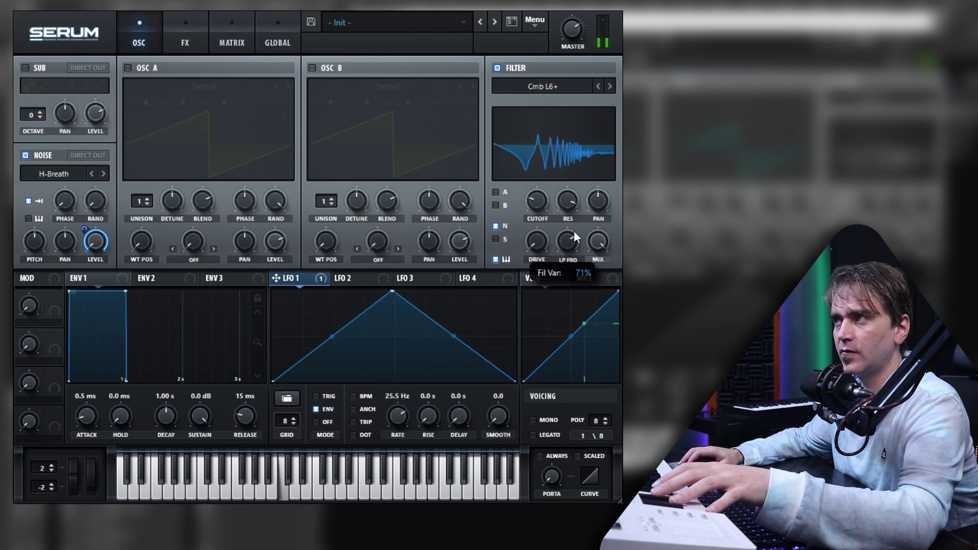
pyautogui.moveTo(569, 243)
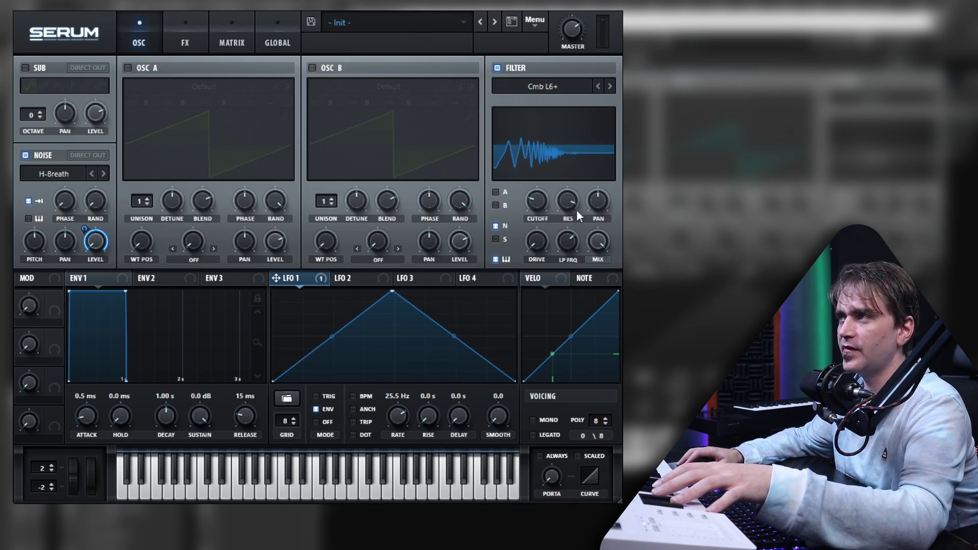
pyautogui.moveTo(570, 240)
pyautogui.mouseDown()
pyautogui.moveTo(567, 204)
pyautogui.moveTo(572, 247)
pyautogui.moveTo(575, 232)
pyautogui.mouseUp()
pyautogui.moveTo(392, 291); pyautogui.dragTo(403, 255)
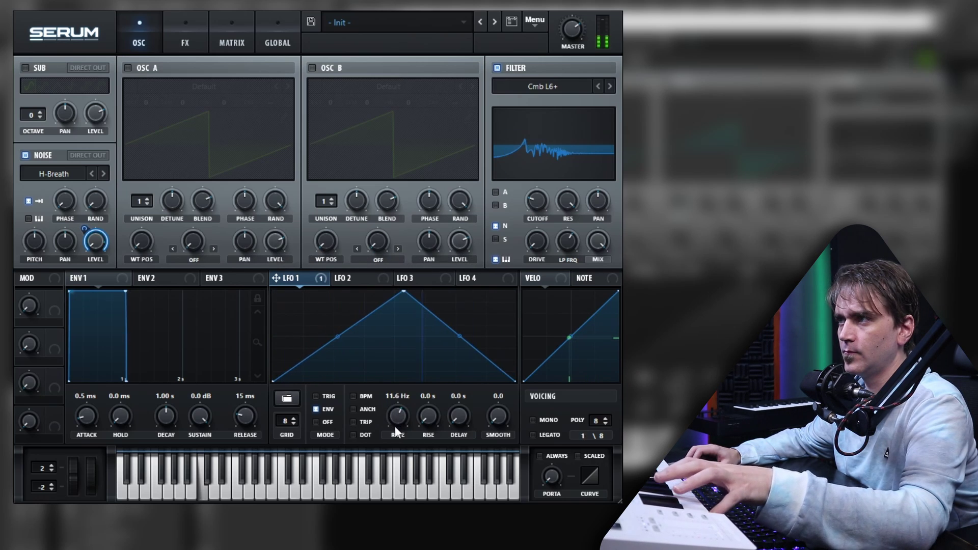
pyautogui.moveTo(395, 431); pyautogui.dragTo(391, 442)
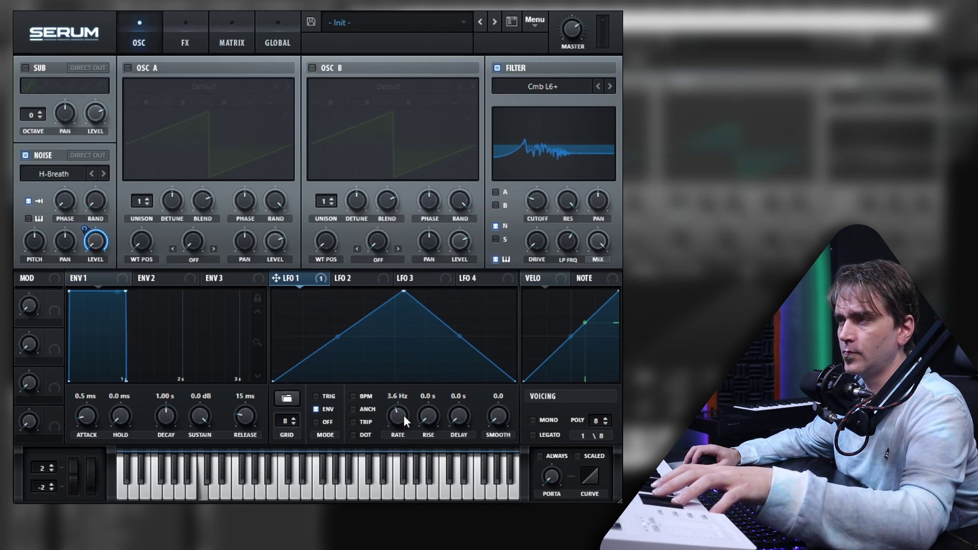
# - Load the Analog > ARP circuit noise sample
pyautogui.click(53, 174)
pyautogui.moveTo(55, 196)
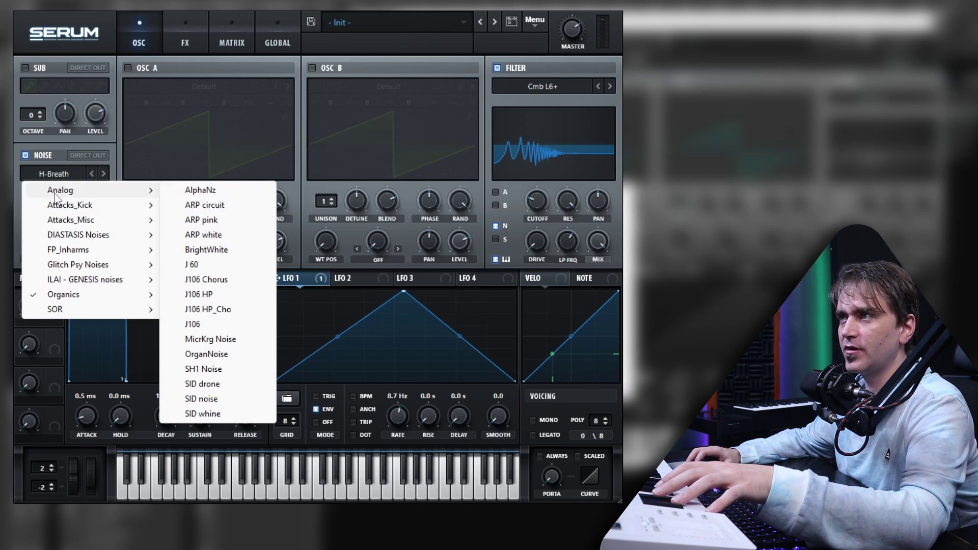
pyautogui.click(214, 206)
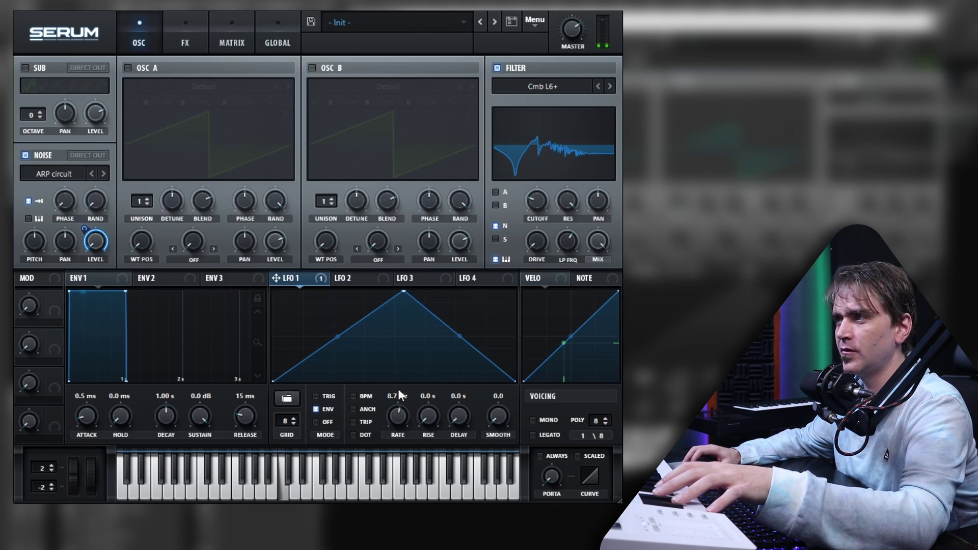
# - Set LFO 1 rate to 8.2 Hz and lower the filter's Fil Var to 60%
pyautogui.moveTo(400, 416); pyautogui.dragTo(391, 436)
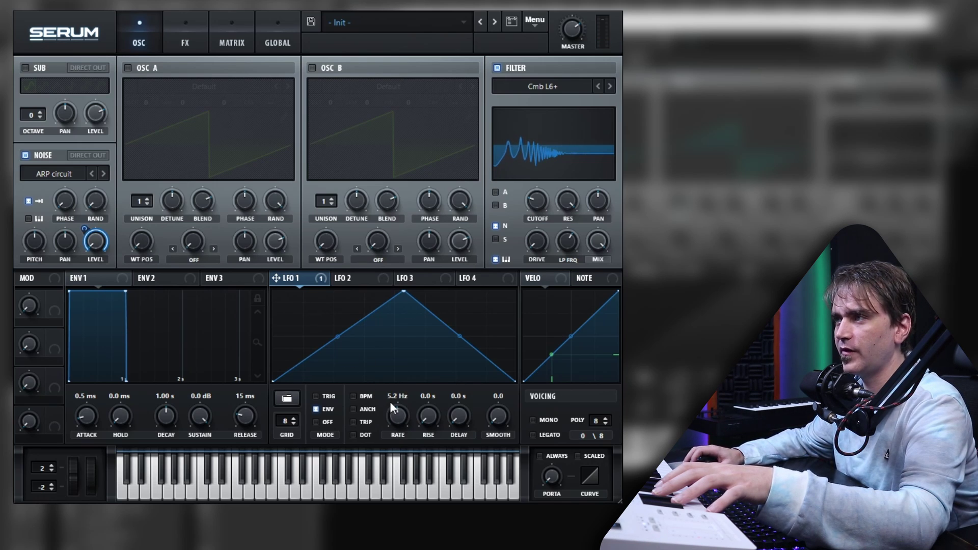
pyautogui.moveTo(399, 414); pyautogui.dragTo(415, 397)
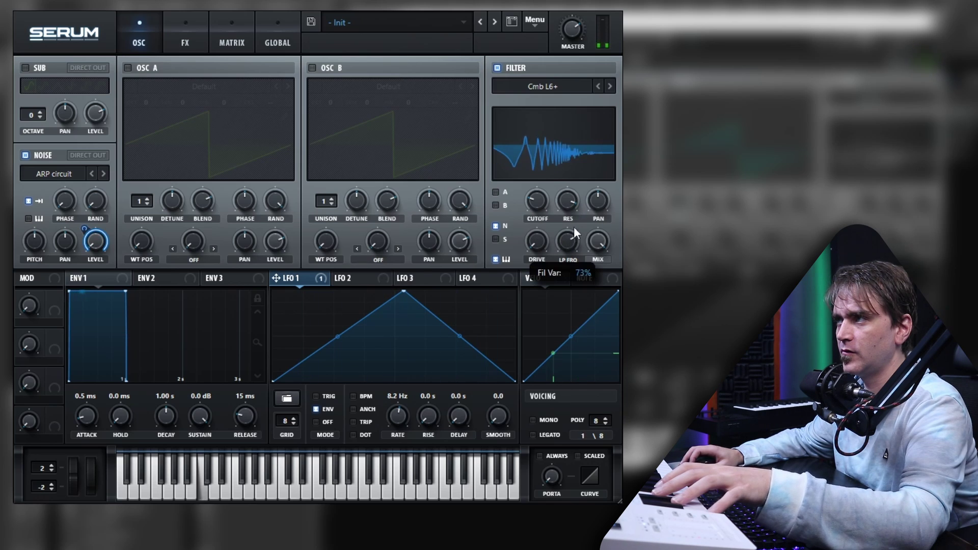
pyautogui.moveTo(575, 235); pyautogui.dragTo(567, 262)
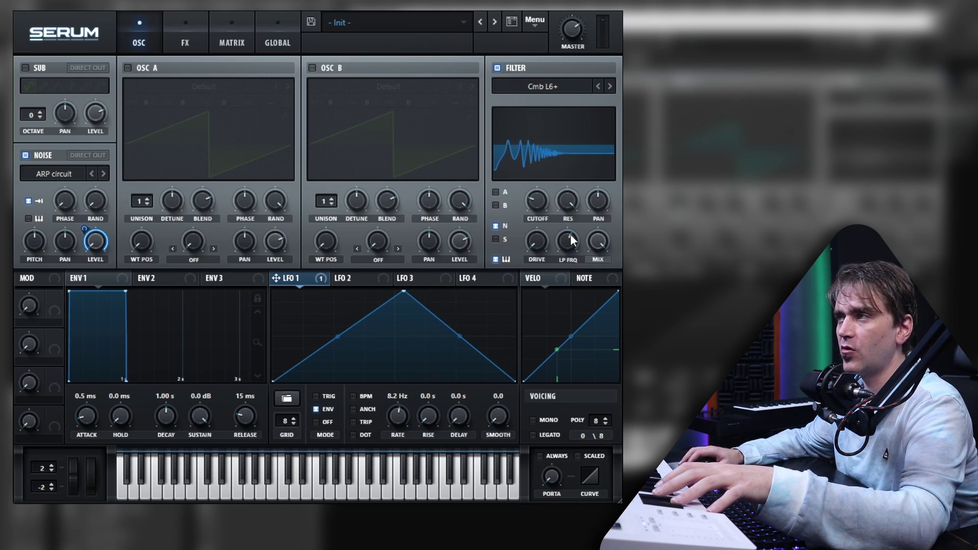
# - Assign velocity to the Cmb L6+ filter's Fil Var with amount 20
pyautogui.click(541, 278)
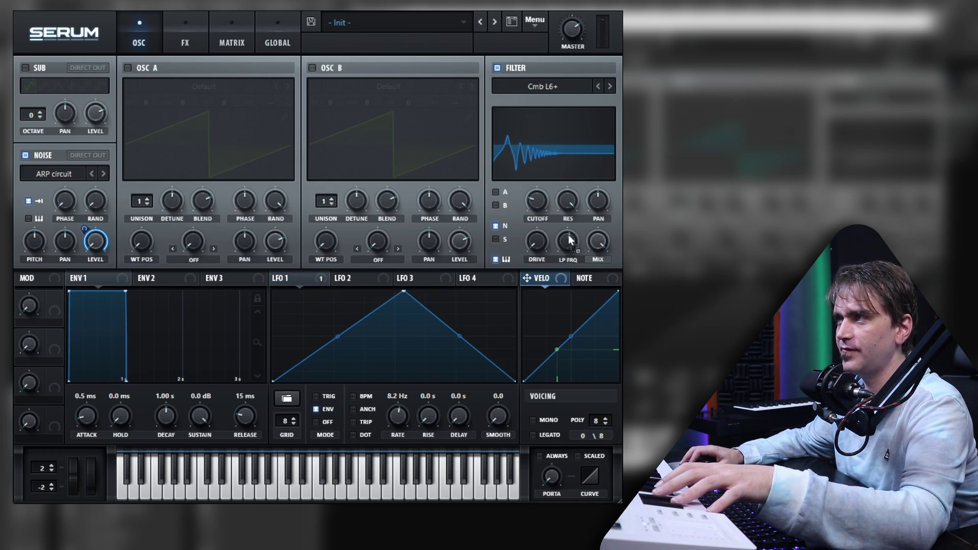
pyautogui.moveTo(568, 239); pyautogui.dragTo(568, 240)
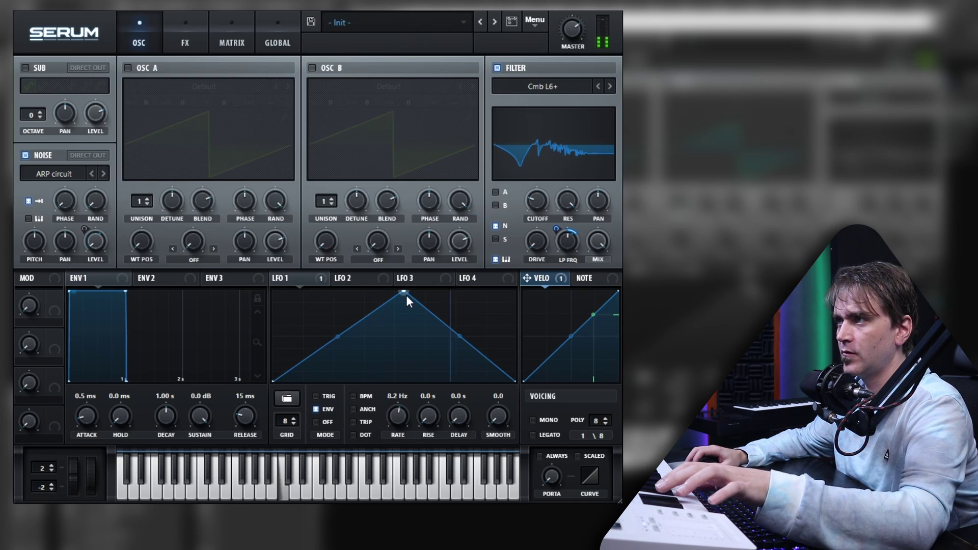
# - Move LFO 1's peak to the right edge and bend the rising ramp into a concave curve
pyautogui.moveTo(405, 292); pyautogui.dragTo(268, 265)
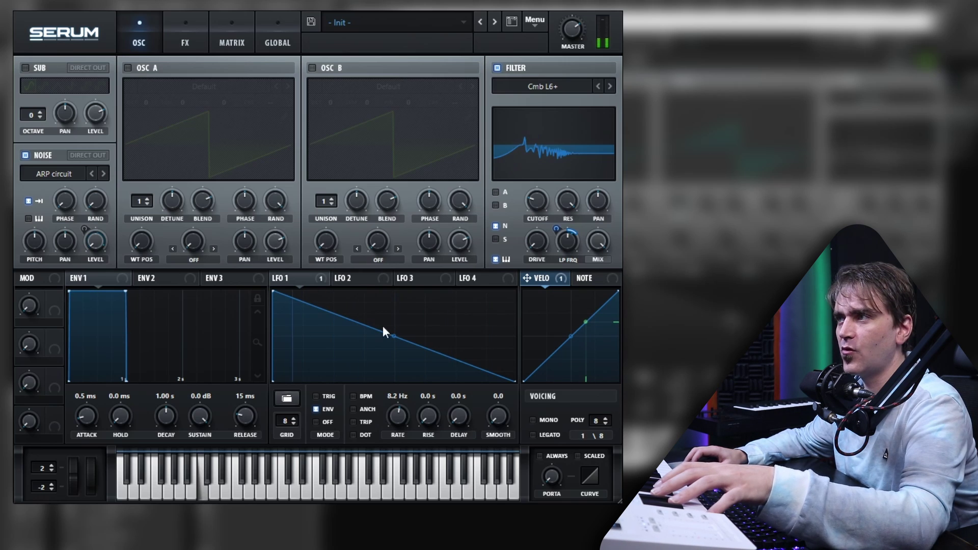
pyautogui.moveTo(389, 332)
pyautogui.mouseDown()
pyautogui.moveTo(382, 360)
pyautogui.moveTo(386, 350)
pyautogui.mouseUp()
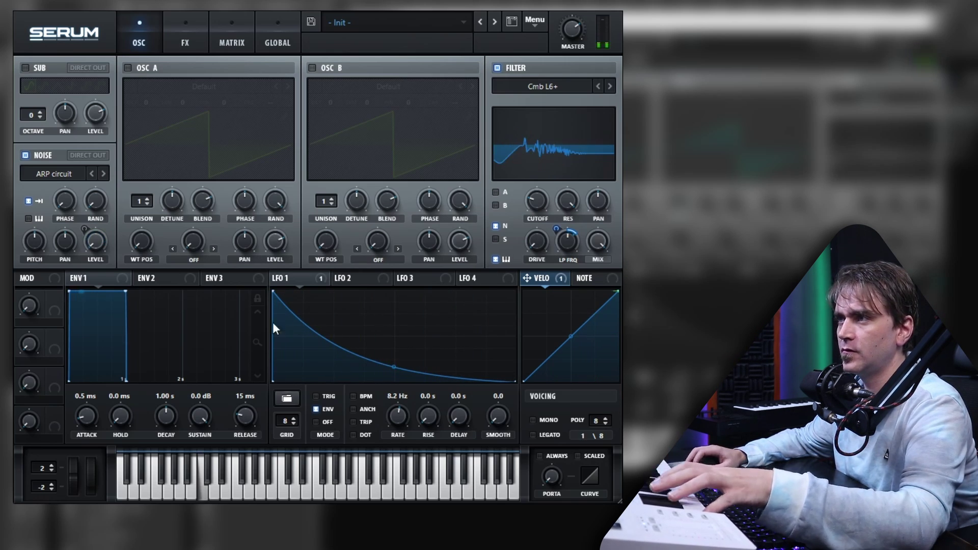
pyautogui.moveTo(273, 295); pyautogui.dragTo(548, 248)
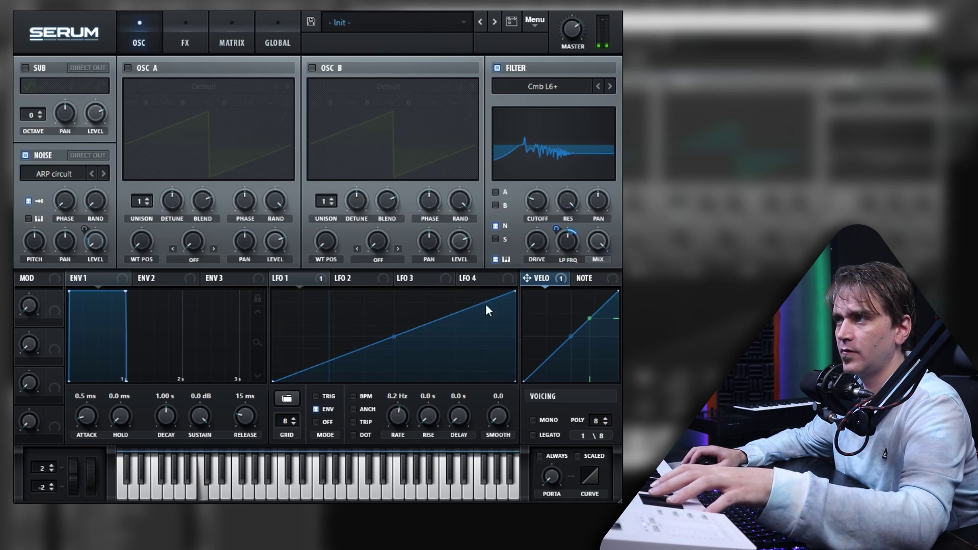
pyautogui.moveTo(392, 336)
pyautogui.mouseDown()
pyautogui.moveTo(392, 356)
pyautogui.moveTo(390, 343)
pyautogui.mouseUp()
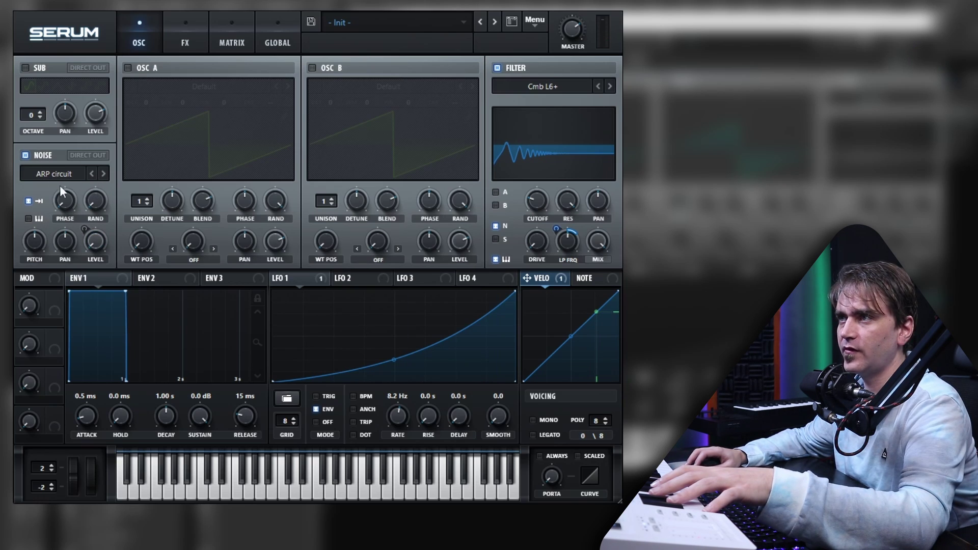
# - Raise the noise oscillator's pitch to 56%
pyautogui.moveTo(93, 203)
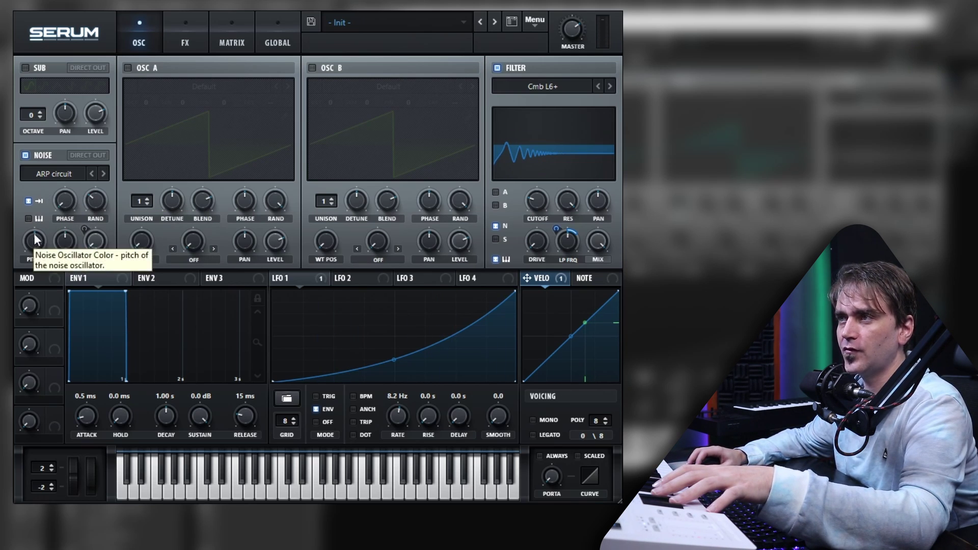
pyautogui.moveTo(36, 238); pyautogui.dragTo(34, 244)
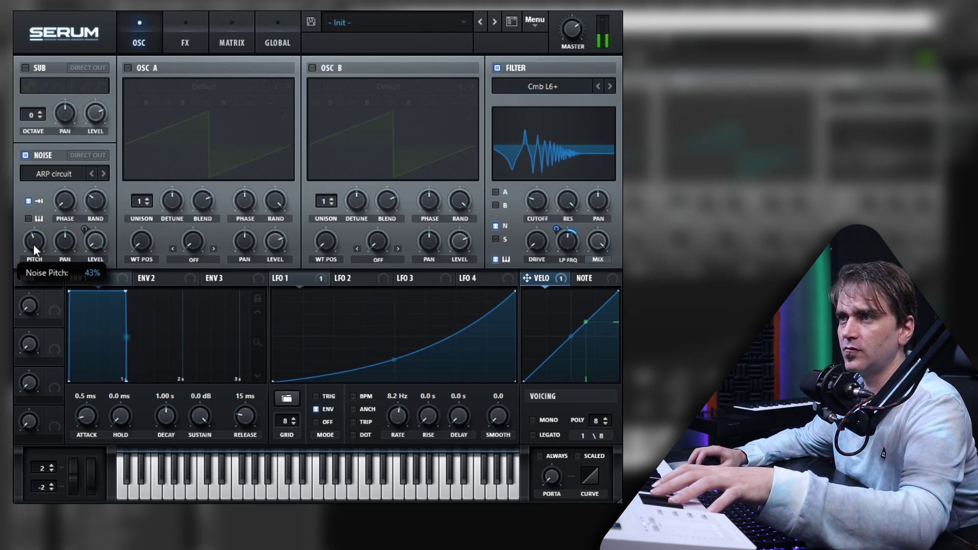
pyautogui.moveTo(37, 243)
pyautogui.mouseDown()
pyautogui.moveTo(49, 223)
pyautogui.moveTo(39, 246)
pyautogui.mouseUp()
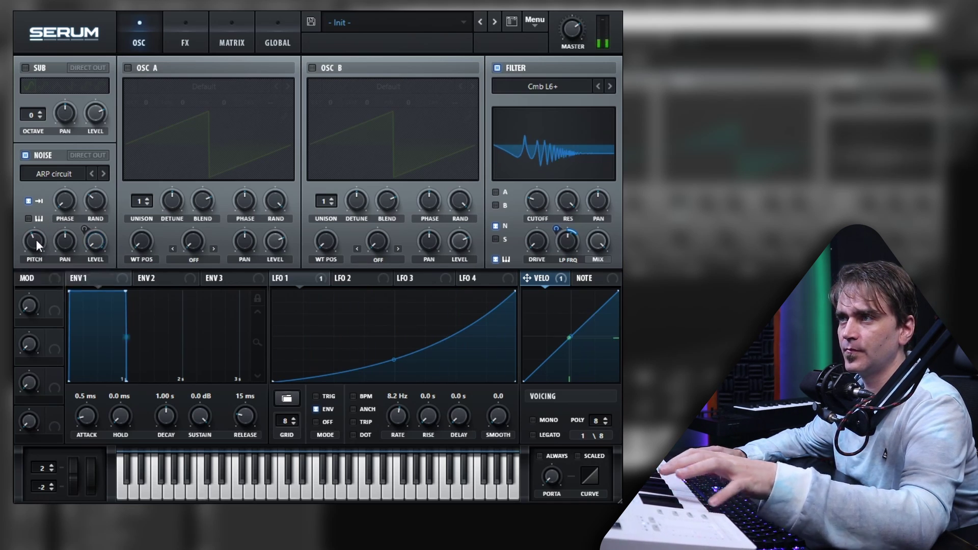
# - Reload the Organics H-Breath noise and add a new LFO 1 peak at mid-cycle
pyautogui.click(62, 173)
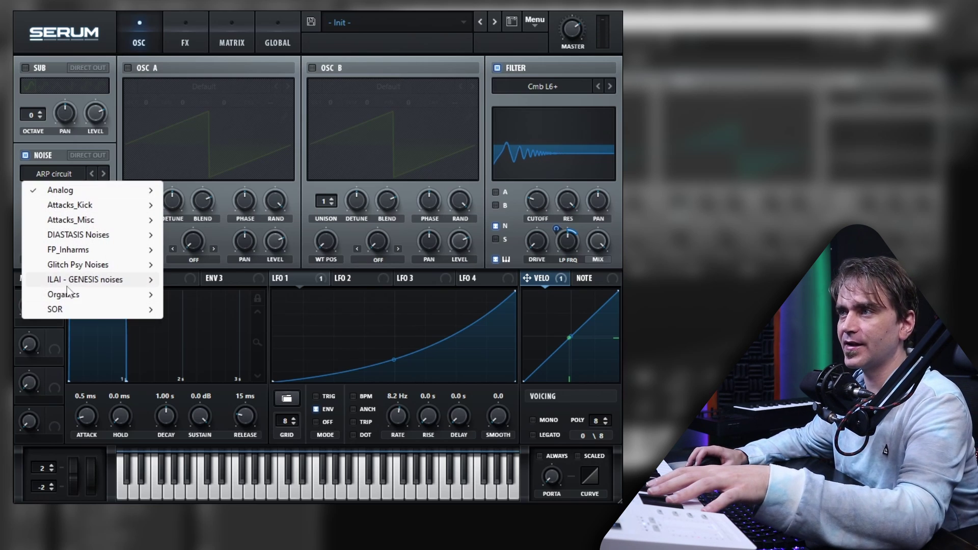
pyautogui.moveTo(135, 296)
pyautogui.click(231, 428)
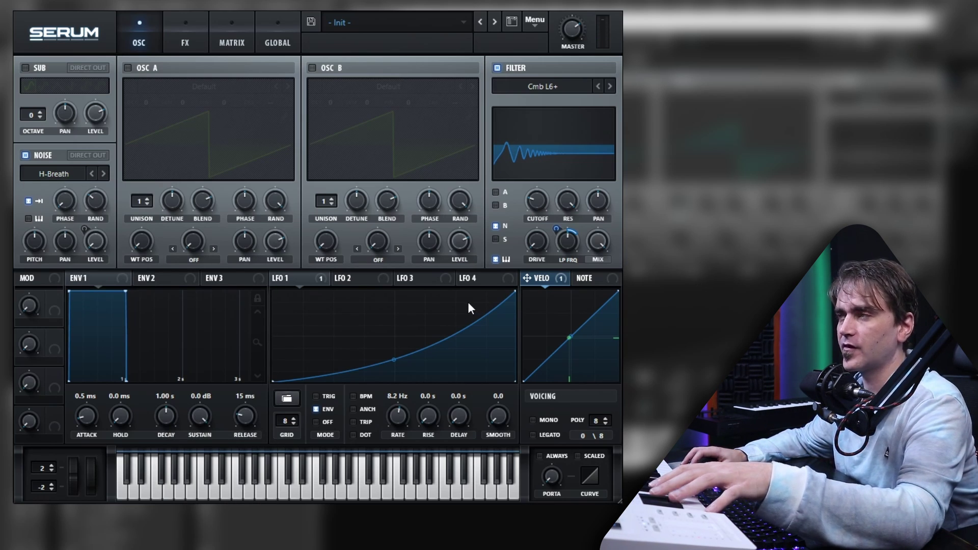
pyautogui.doubleClick(512, 292)
pyautogui.moveTo(512, 292); pyautogui.dragTo(371, 291)
# - In the matrix, set the LFO 1 to Noise Level routing's aux source to Velo
pyautogui.click(185, 41)
pyautogui.click(230, 40)
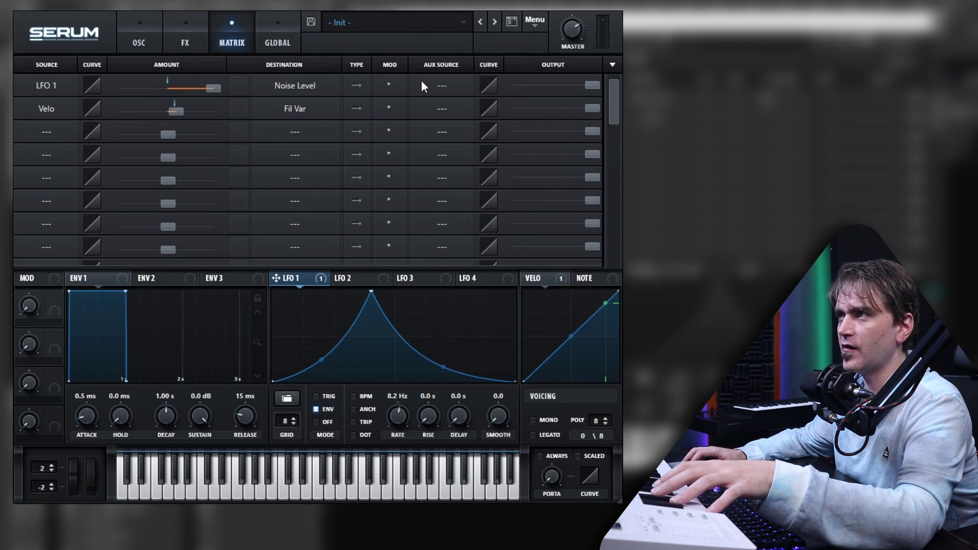
pyautogui.click(435, 83)
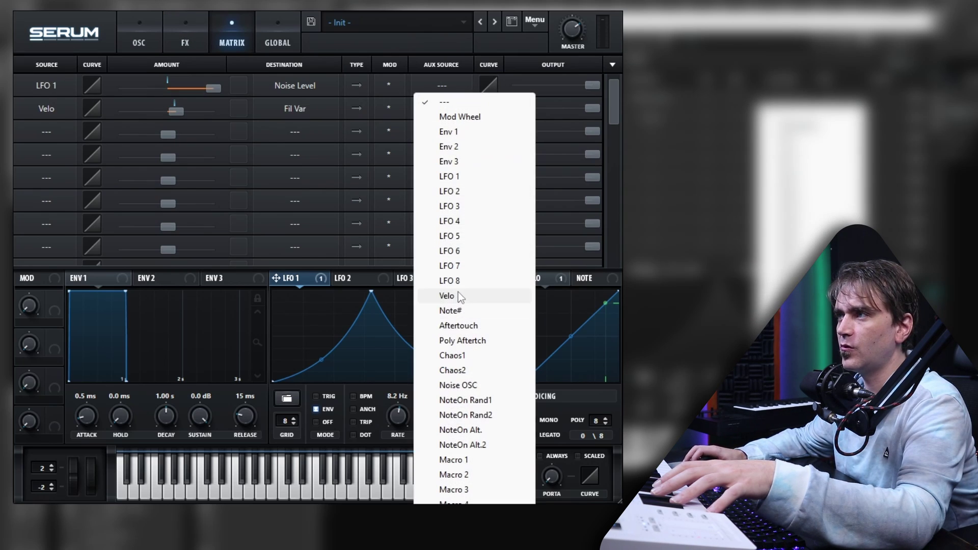
pyautogui.click(456, 296)
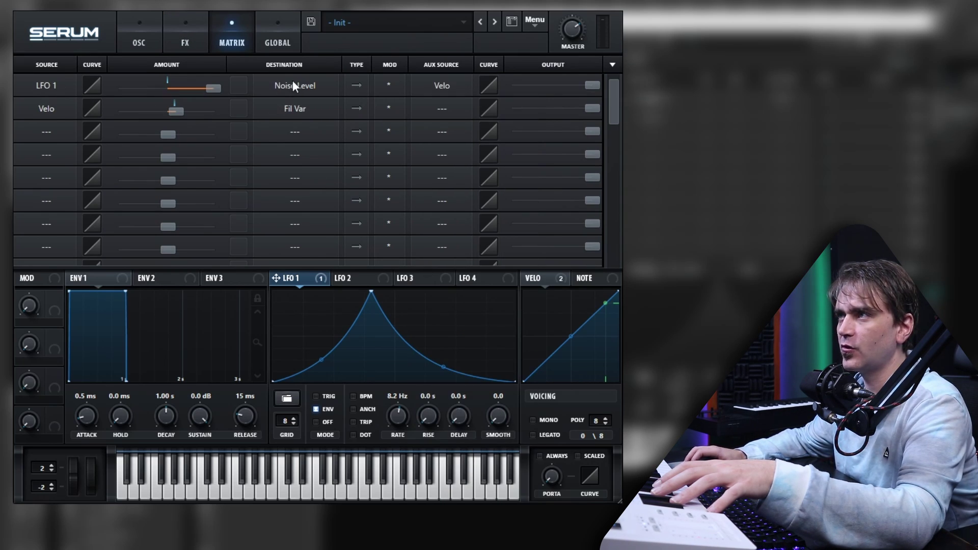
pyautogui.click(138, 40)
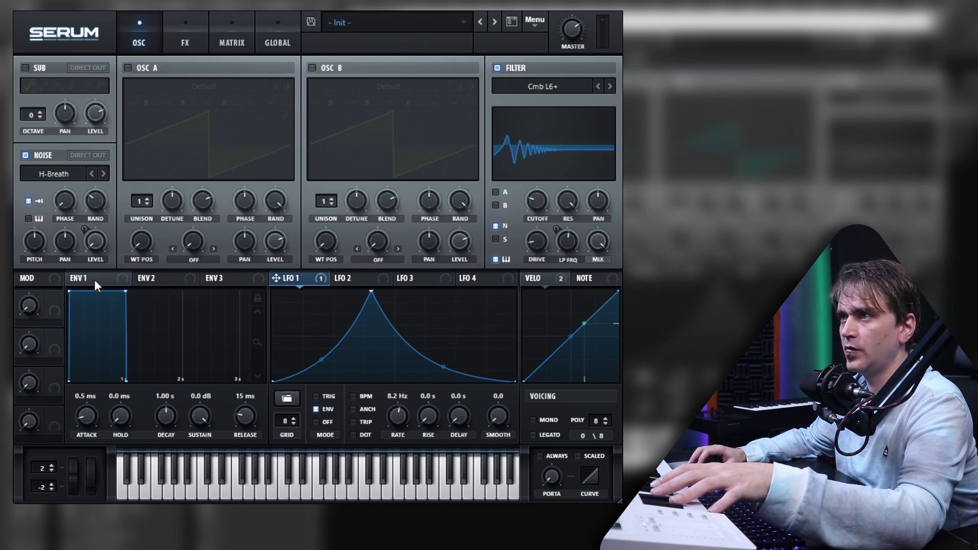
# - Set the ENV 1 release to 1.65 s and make its decay slope linear
pyautogui.moveTo(250, 417); pyautogui.dragTo(188, 370)
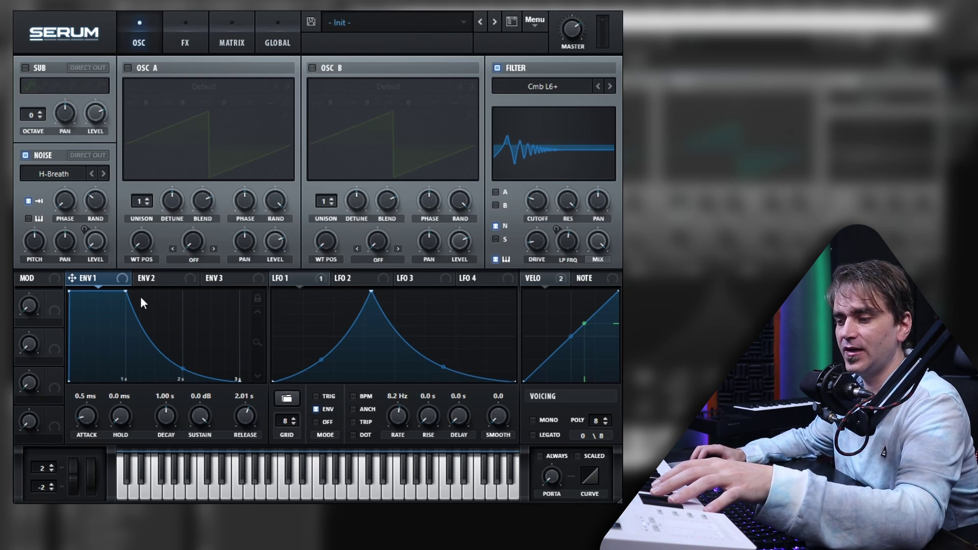
pyautogui.doubleClick(243, 412)
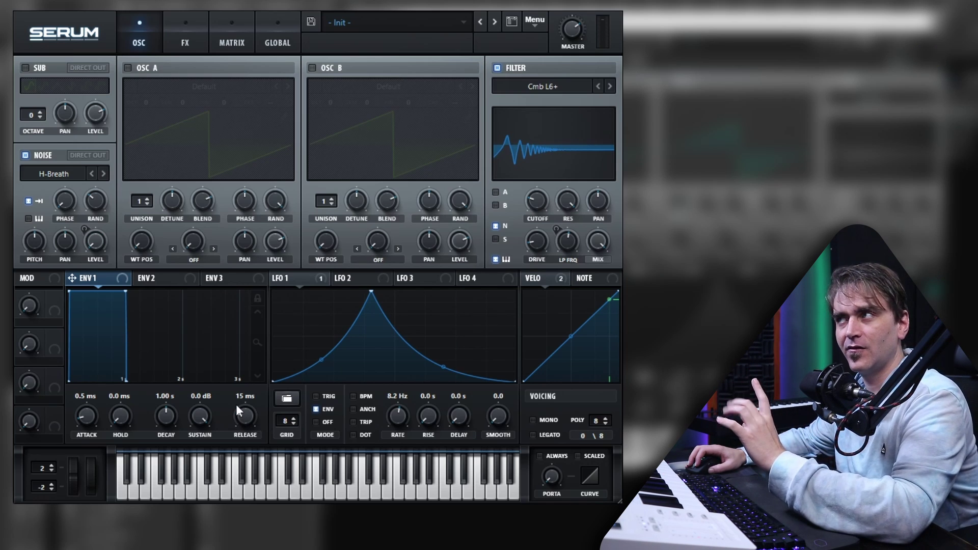
pyautogui.moveTo(236, 404); pyautogui.dragTo(243, 390)
pyautogui.moveTo(171, 373); pyautogui.dragTo(181, 352)
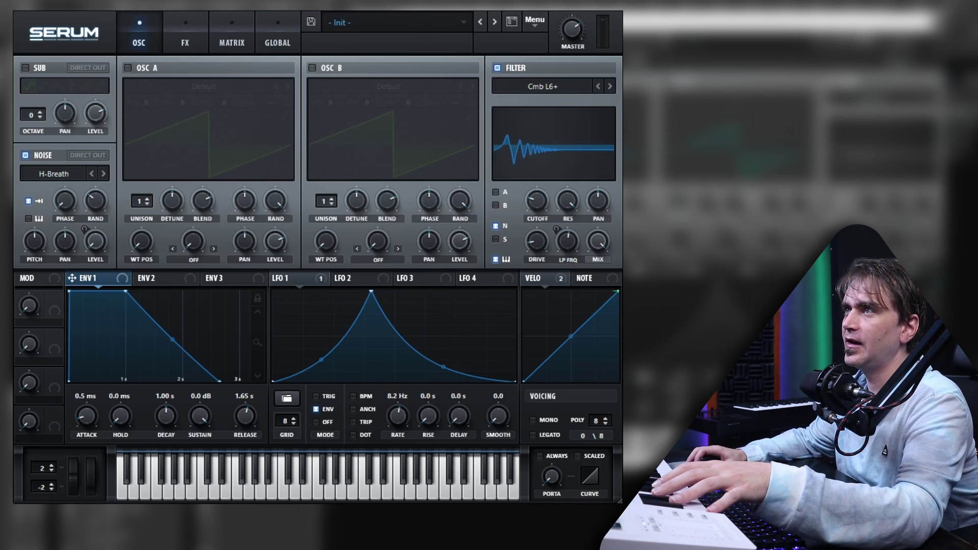
# - Enable the Hyper/Dimension and Chorus effects, lowering the chorus wet mix
pyautogui.click(186, 30)
pyautogui.click(29, 71)
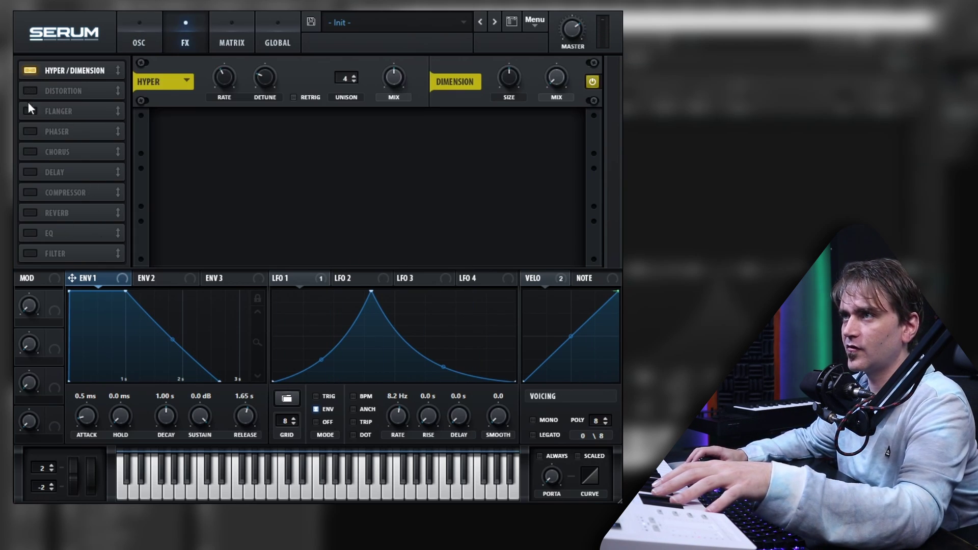
pyautogui.click(30, 152)
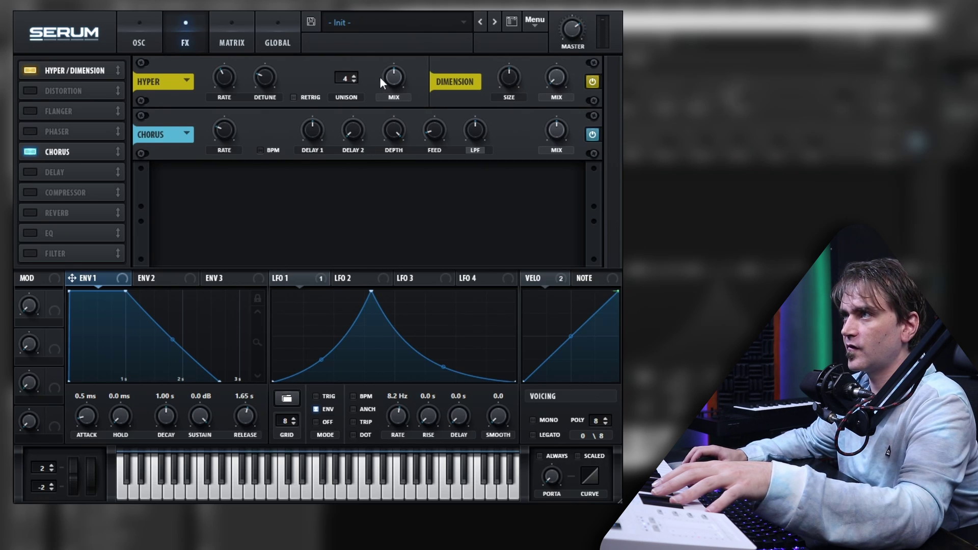
pyautogui.moveTo(556, 129); pyautogui.dragTo(551, 168)
# - Turn on Delay in ping-pong mode and the Hall Reverb
pyautogui.click(32, 173)
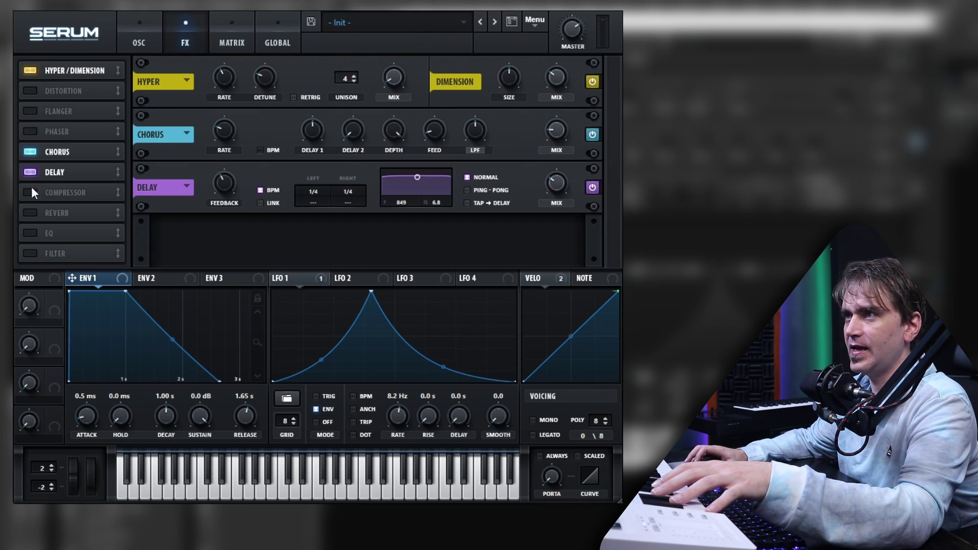
pyautogui.click(32, 216)
pyautogui.click(467, 190)
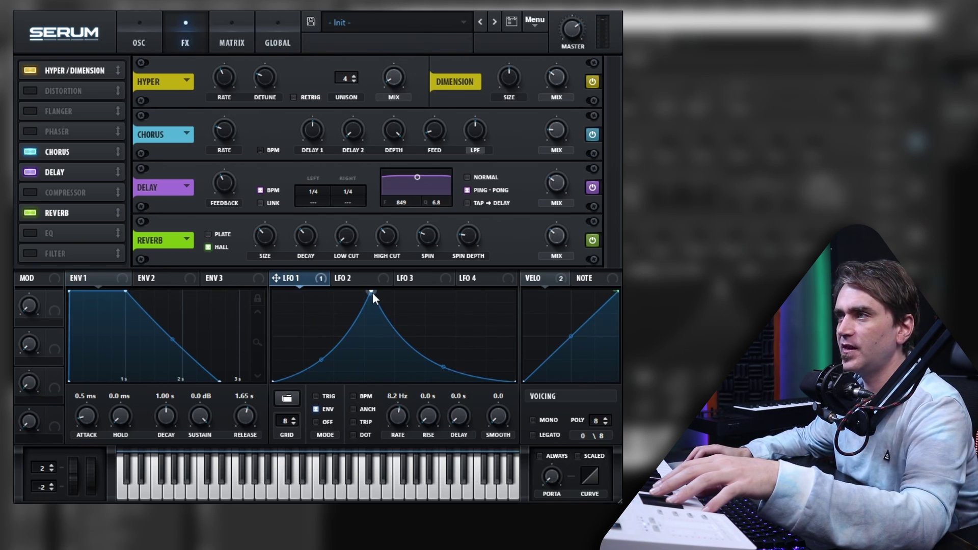
# - Link Macro 1 to LFO 1's peak point, show the matrix, and undo the LFO Bus 2 routing
pyautogui.moveTo(372, 293); pyautogui.dragTo(388, 265)
pyautogui.moveTo(16, 308); pyautogui.dragTo(48, 306)
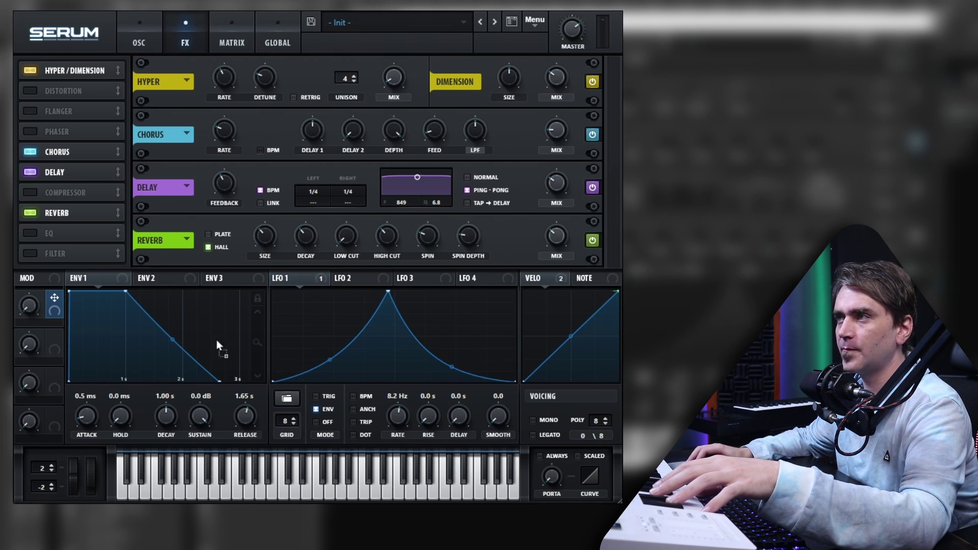
pyautogui.moveTo(277, 349); pyautogui.dragTo(136, 297)
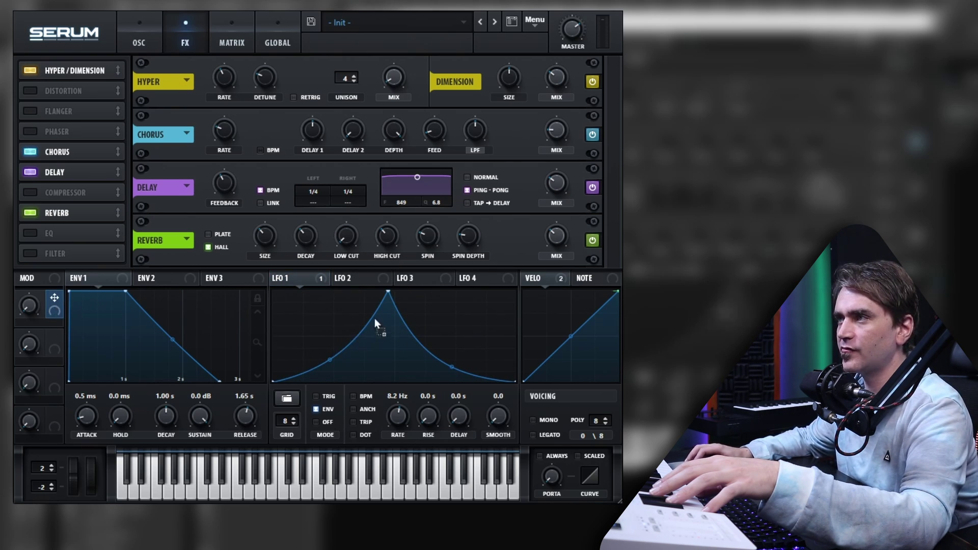
pyautogui.moveTo(381, 288); pyautogui.dragTo(388, 302)
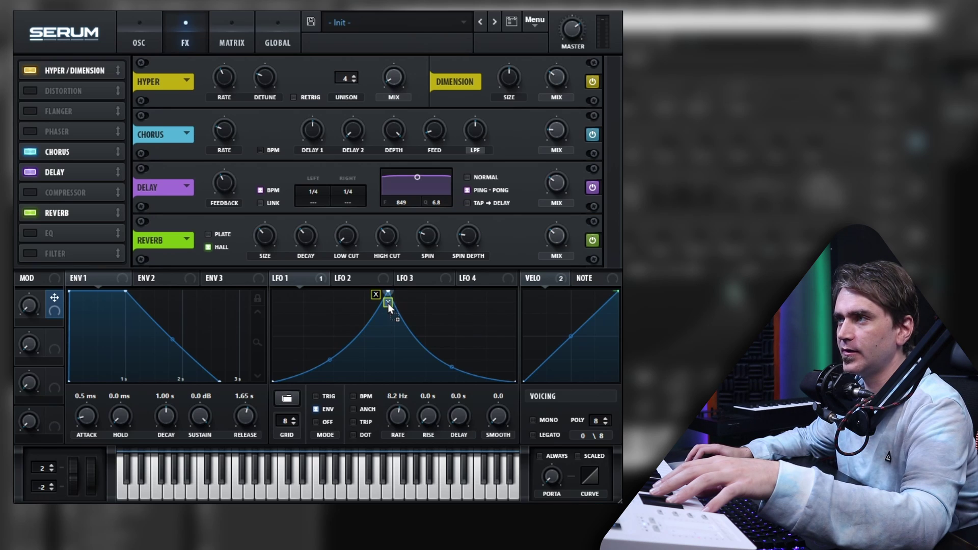
pyautogui.click(383, 297)
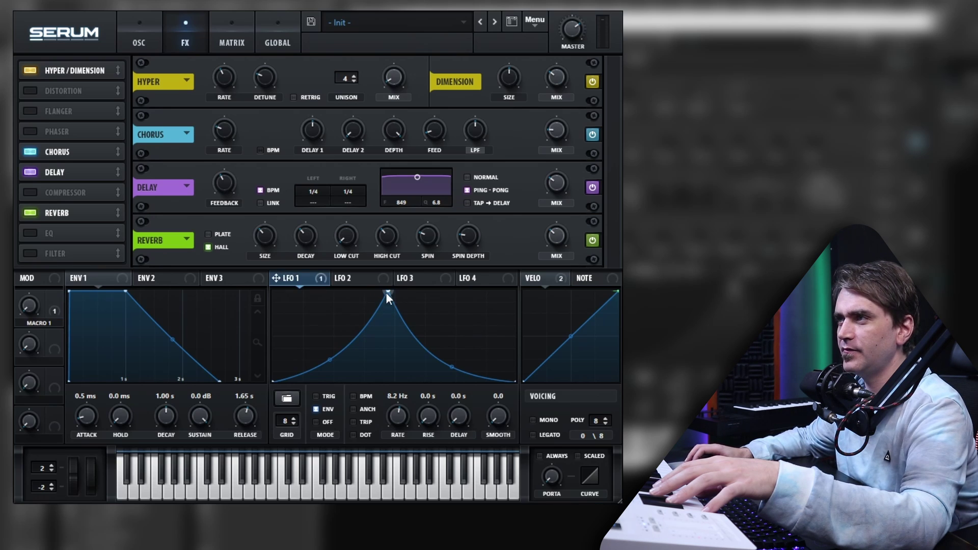
pyautogui.click(57, 304)
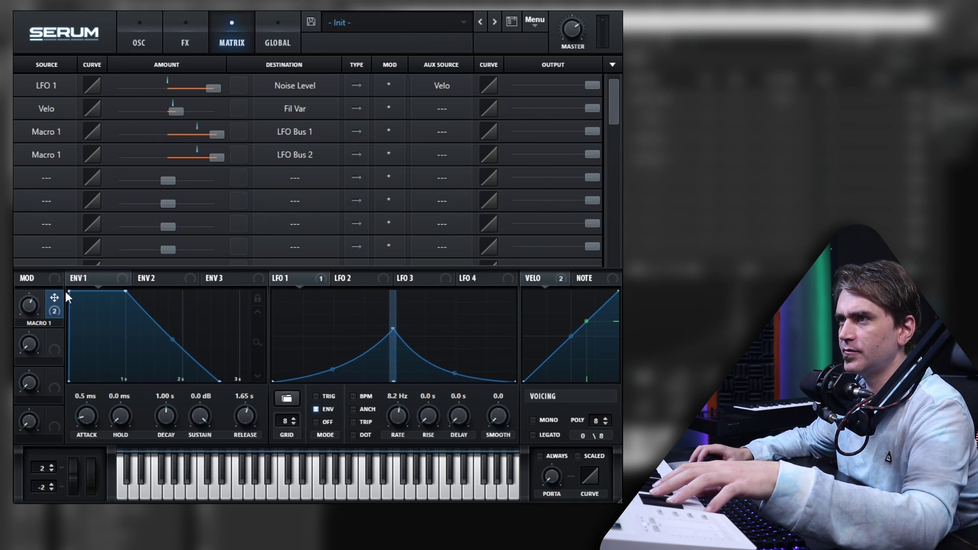
pyautogui.hotkey('ctrl', 'z')
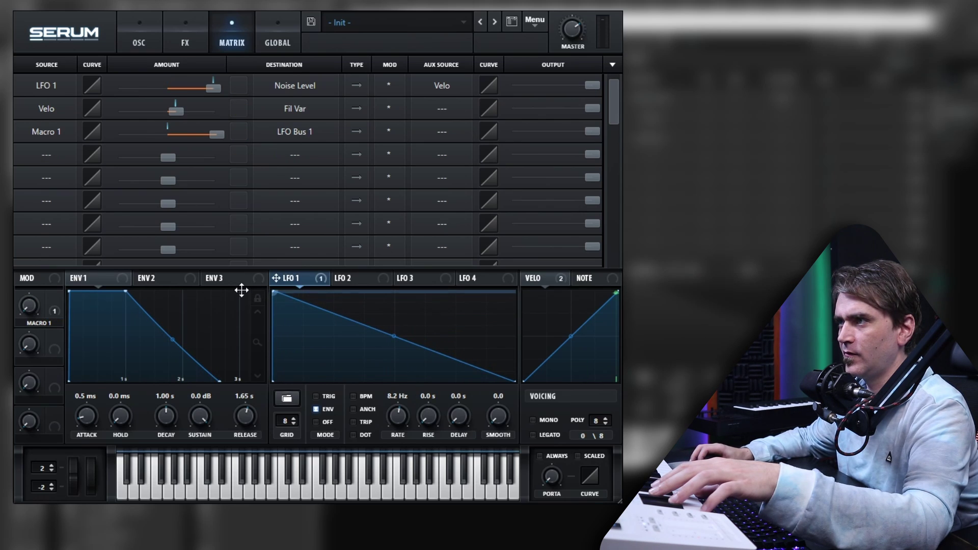
# - Sweep Macro 1 up to full and back to zero to hear LFO 1 morph
pyautogui.moveTo(33, 306)
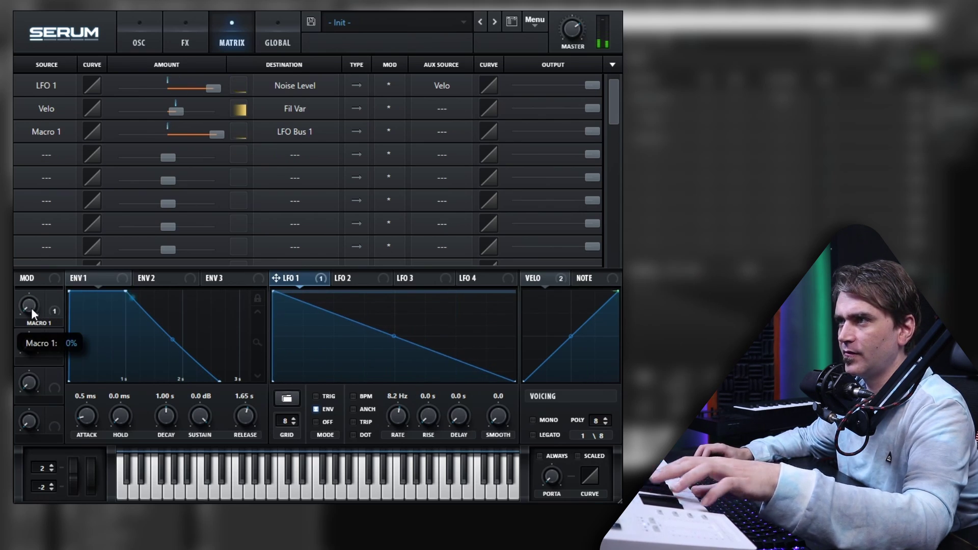
pyautogui.moveTo(32, 307); pyautogui.dragTo(59, 179)
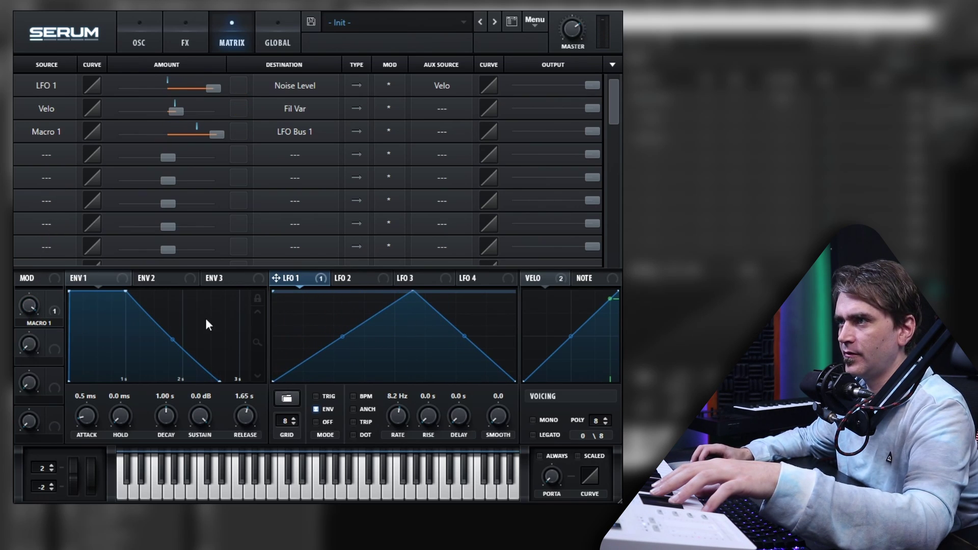
pyautogui.moveTo(28, 306); pyautogui.dragTo(46, 256)
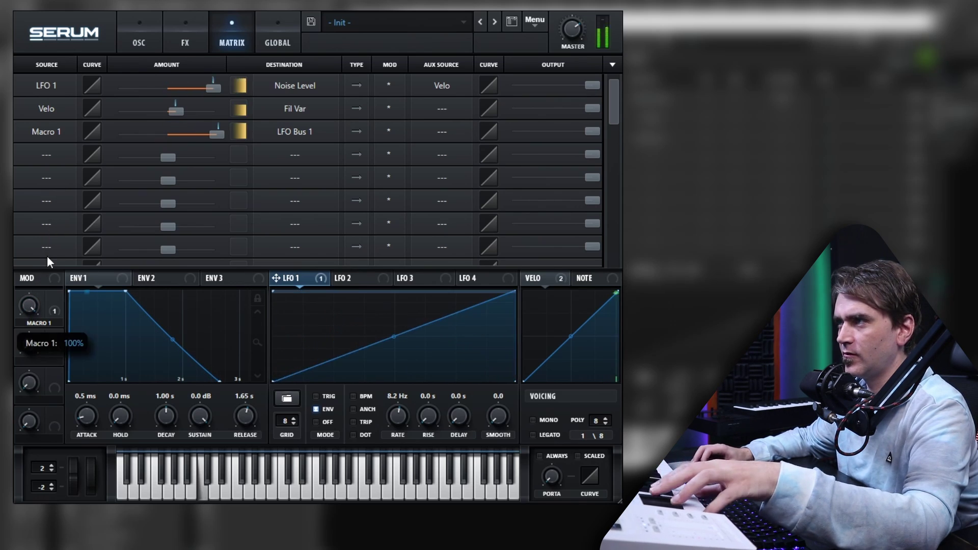
pyautogui.moveTo(29, 298); pyautogui.dragTo(59, 280)
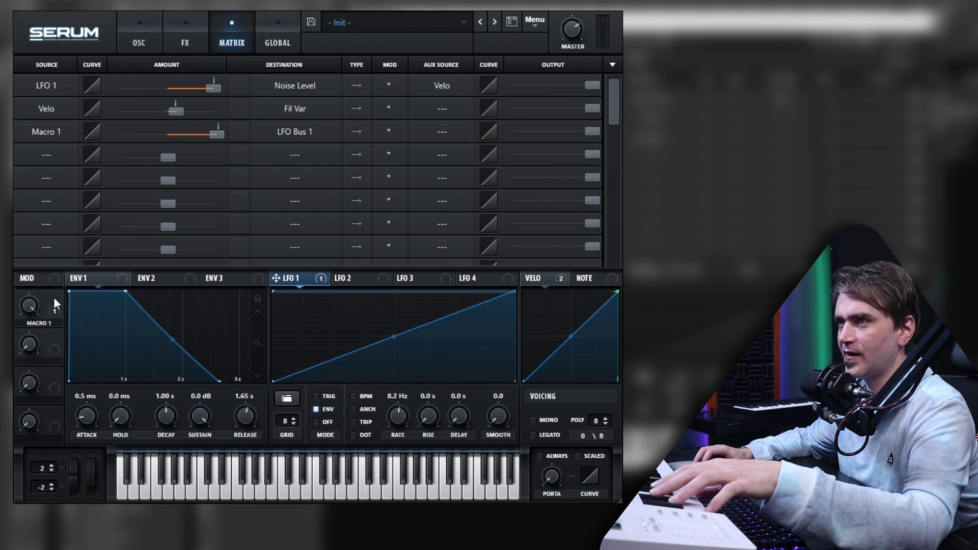
pyautogui.moveTo(39, 307); pyautogui.dragTo(39, 337)
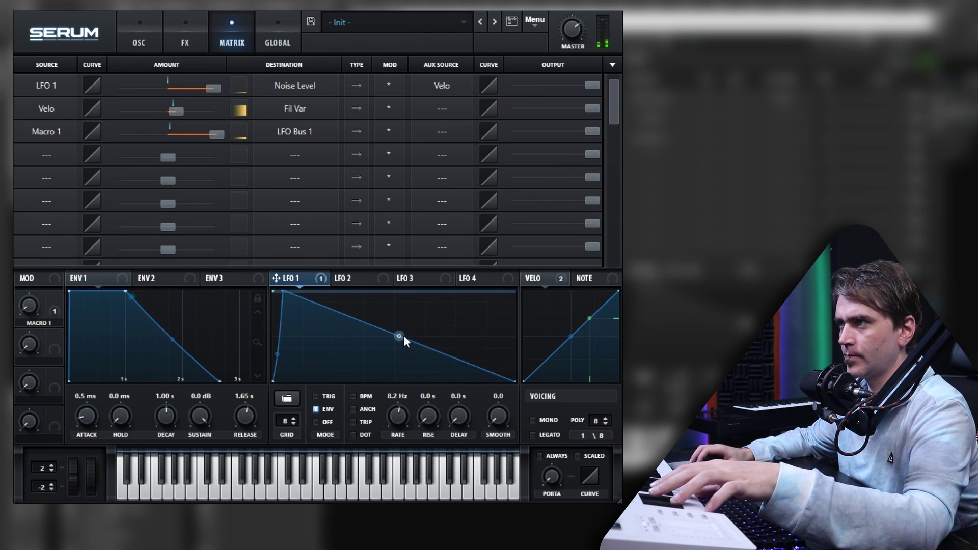
# - Bend LFO 1 concave, audition Macro 1 at about 88%, then undo the LFO Bus 1 routing
pyautogui.moveTo(400, 336); pyautogui.dragTo(392, 344)
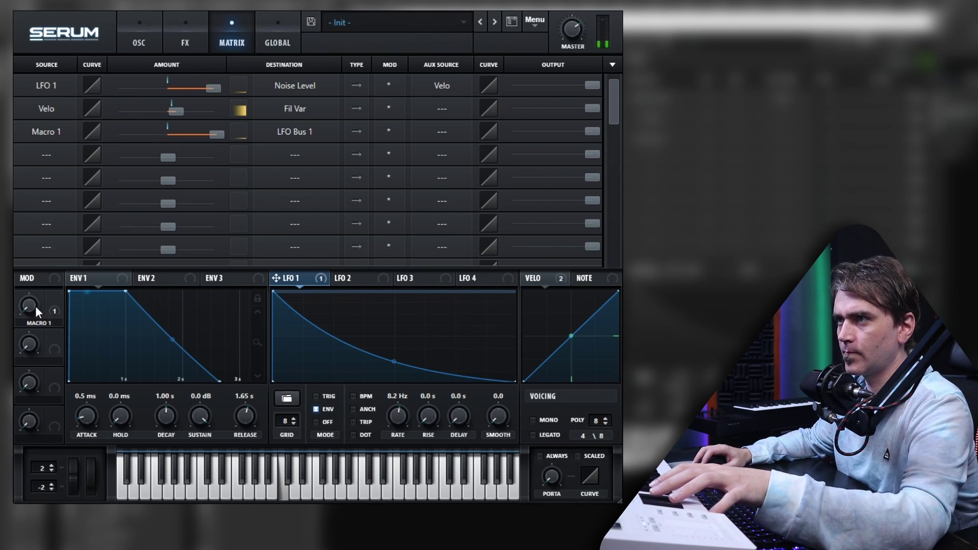
pyautogui.moveTo(35, 304)
pyautogui.moveTo(36, 305); pyautogui.dragTo(80, 215)
pyautogui.moveTo(29, 304)
pyautogui.mouseDown()
pyautogui.moveTo(22, 328)
pyautogui.moveTo(36, 320)
pyautogui.mouseUp()
pyautogui.hotkey('ctrl', 'z')
pyautogui.hotkey('ctrl', 'z')
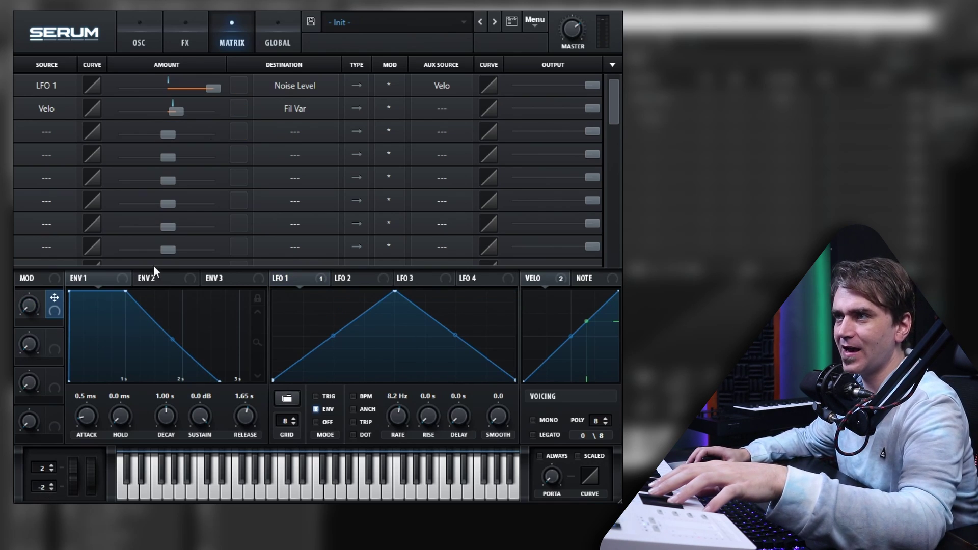
# - Link Macro 1 to the LFO 1 peak height and set the LFO Bus 1 amount to −42
pyautogui.moveTo(395, 292); pyautogui.dragTo(386, 321)
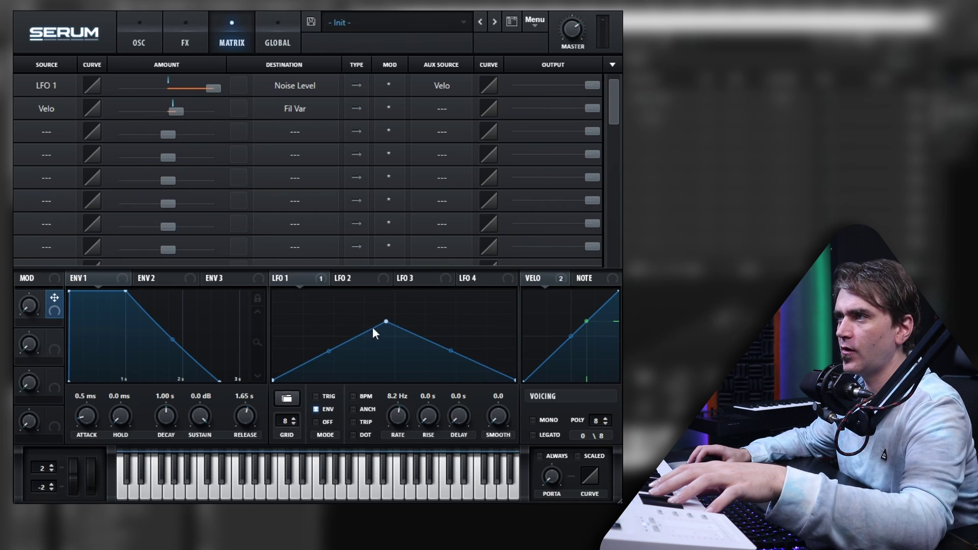
pyautogui.moveTo(386, 320)
pyautogui.mouseDown()
pyautogui.moveTo(408, 331)
pyautogui.moveTo(383, 319)
pyautogui.mouseUp()
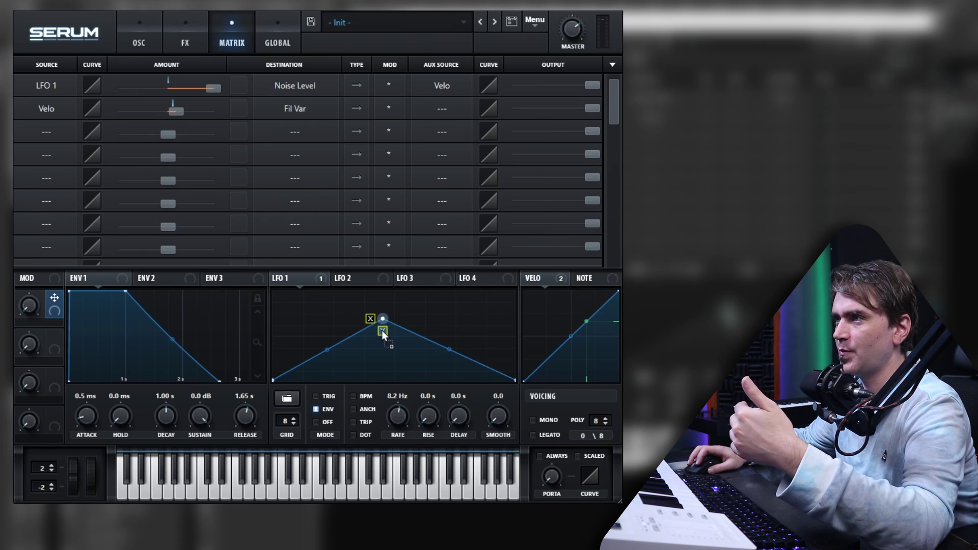
pyautogui.moveTo(382, 331); pyautogui.dragTo(43, 313)
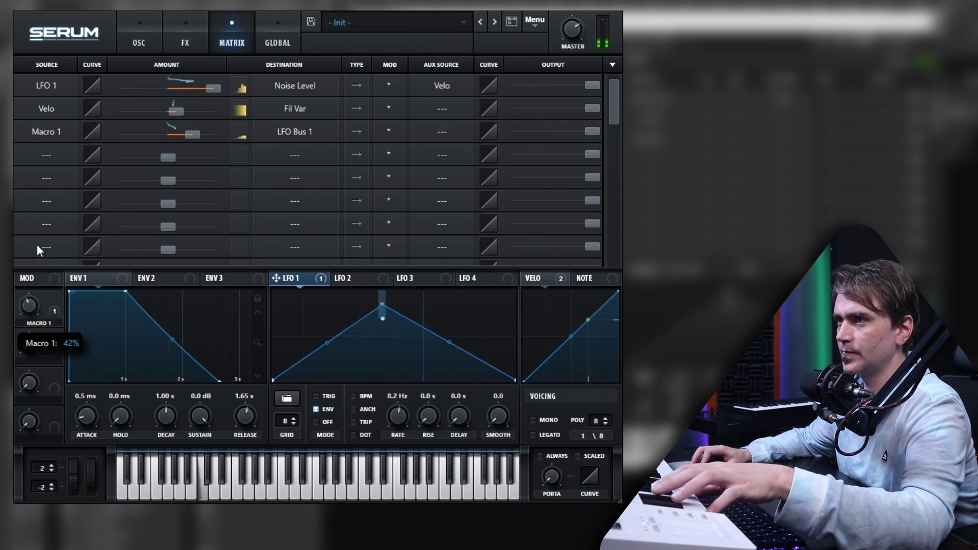
pyautogui.moveTo(185, 126); pyautogui.dragTo(188, 136)
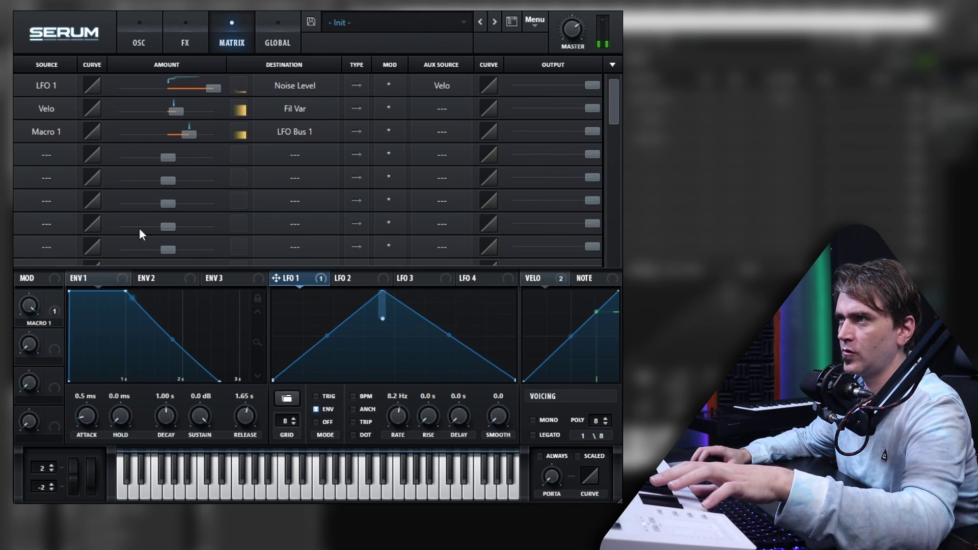
pyautogui.moveTo(185, 132); pyautogui.dragTo(132, 135)
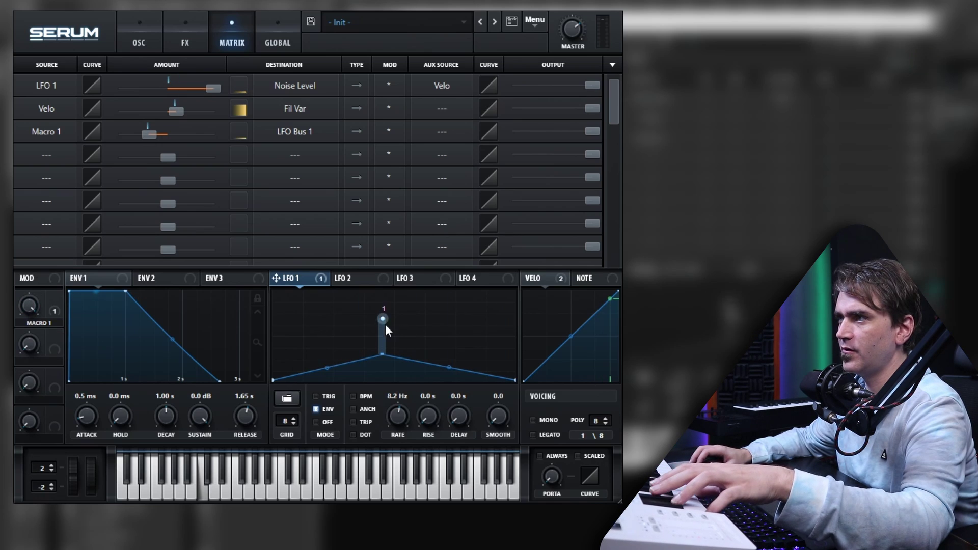
# - Link Macro 1 to the peak's horizontal position, raise the LFO Bus 2 amount, and curve the ramp
pyautogui.moveTo(383, 320); pyautogui.dragTo(398, 288)
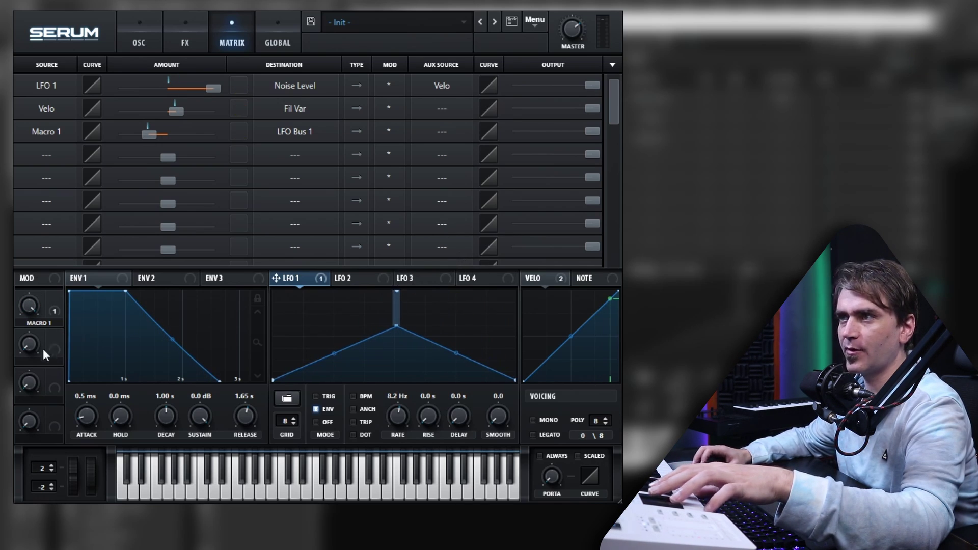
pyautogui.moveTo(57, 313); pyautogui.dragTo(228, 224)
pyautogui.moveTo(191, 156); pyautogui.dragTo(280, 153)
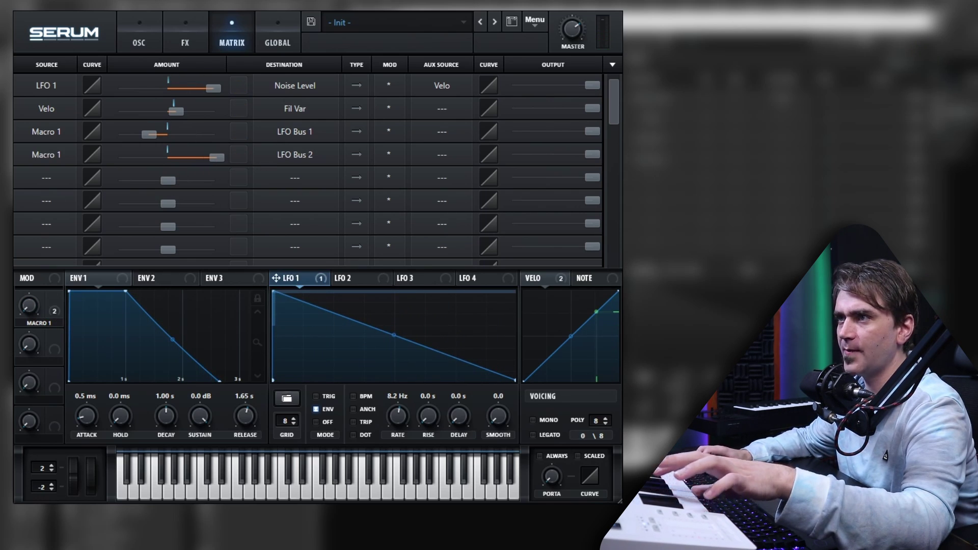
pyautogui.moveTo(393, 336); pyautogui.dragTo(381, 356)
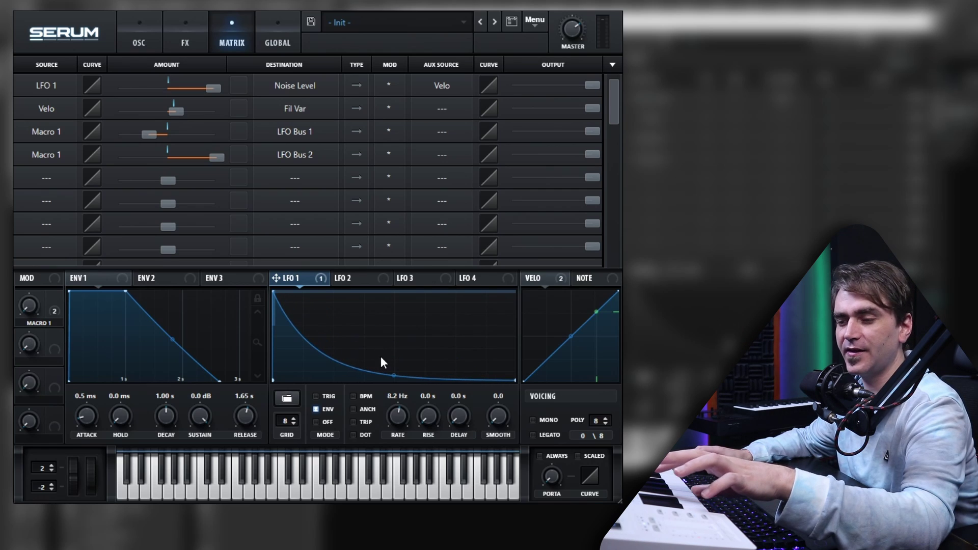
pyautogui.moveTo(29, 310); pyautogui.dragTo(213, 208)
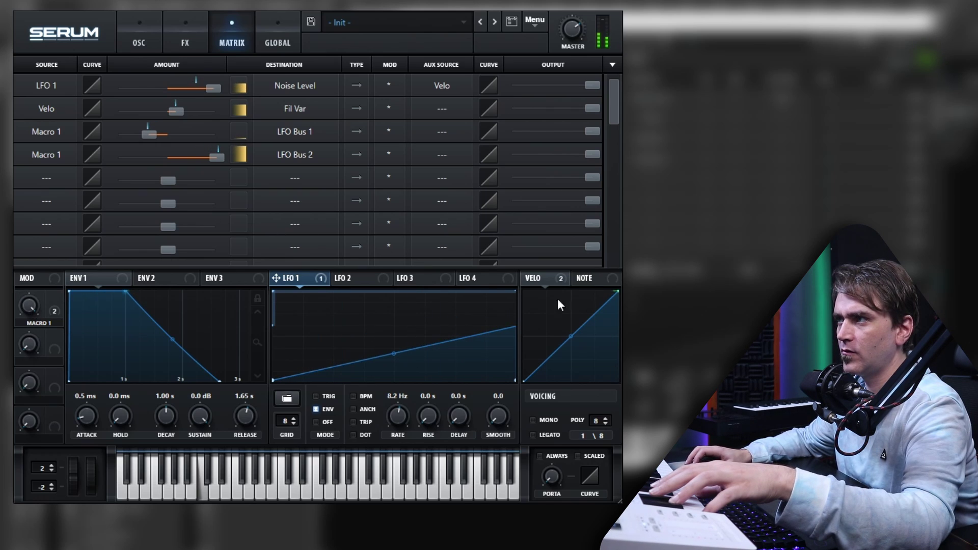
pyautogui.moveTo(394, 353); pyautogui.dragTo(395, 360)
# - Lower LFO 1's rate and route Macro 1 to modulate it
pyautogui.moveTo(150, 137)
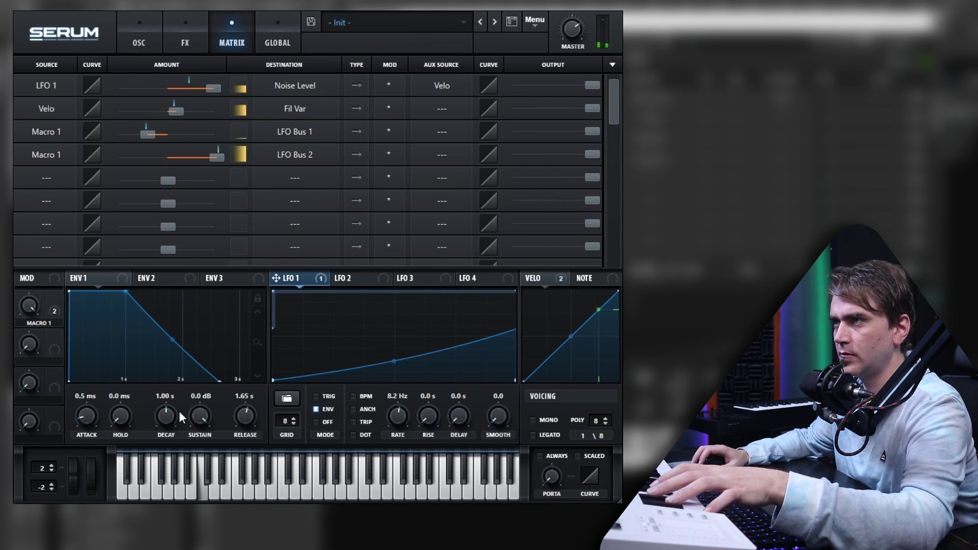
pyautogui.doubleClick(397, 416)
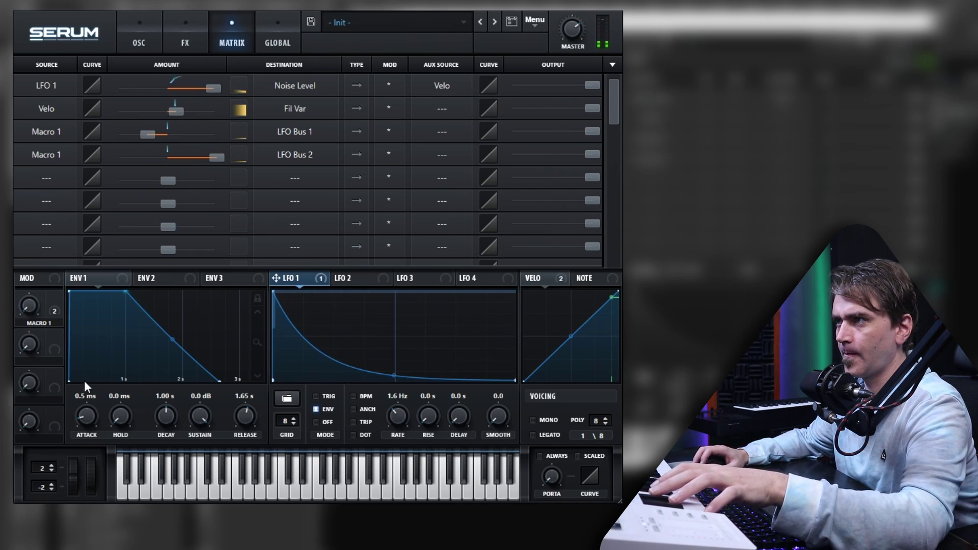
pyautogui.scroll(-2, 405, 420)
pyautogui.moveTo(54, 298); pyautogui.dragTo(72, 332)
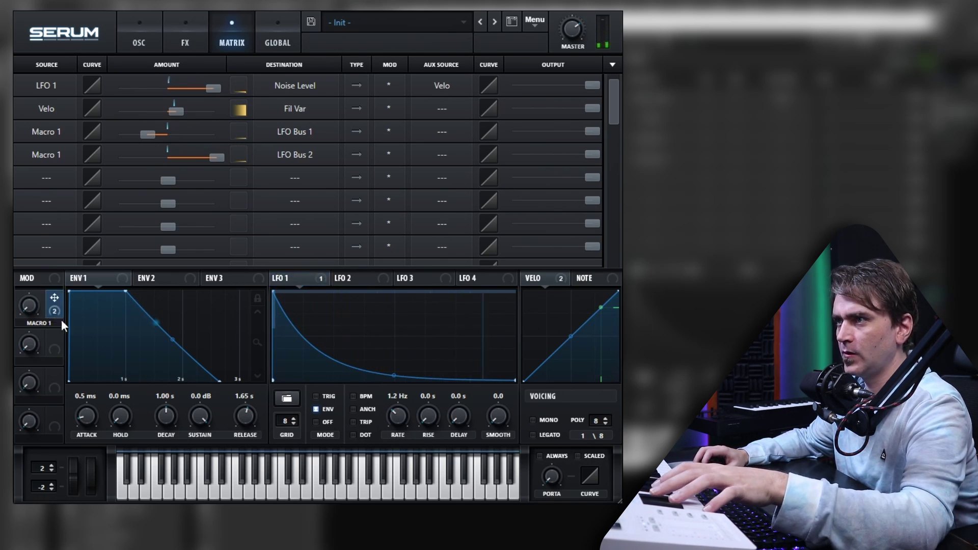
pyautogui.moveTo(399, 412); pyautogui.dragTo(380, 426)
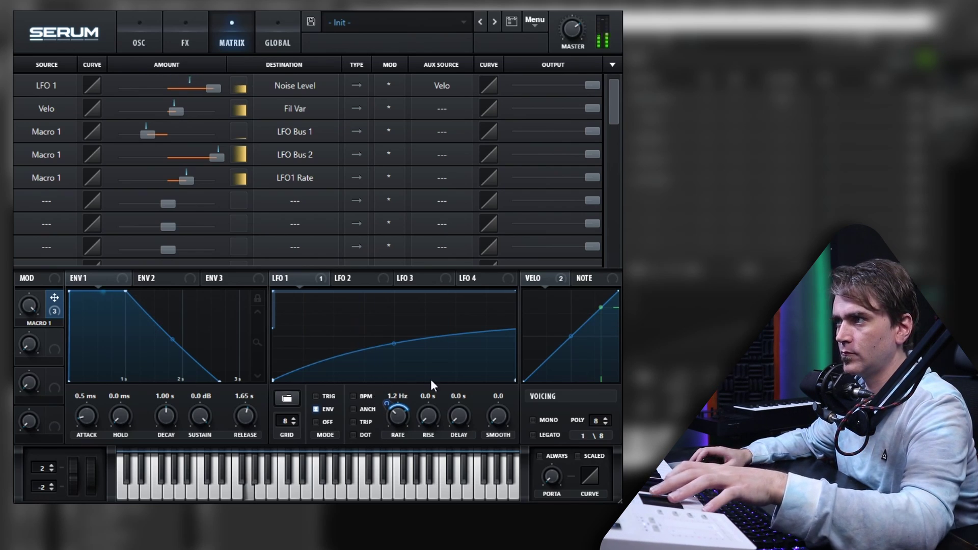
# - Set Macro 1 to 81% and lower the comb filter's cutoff on the oscillator page
pyautogui.moveTo(33, 304); pyautogui.dragTo(28, 347)
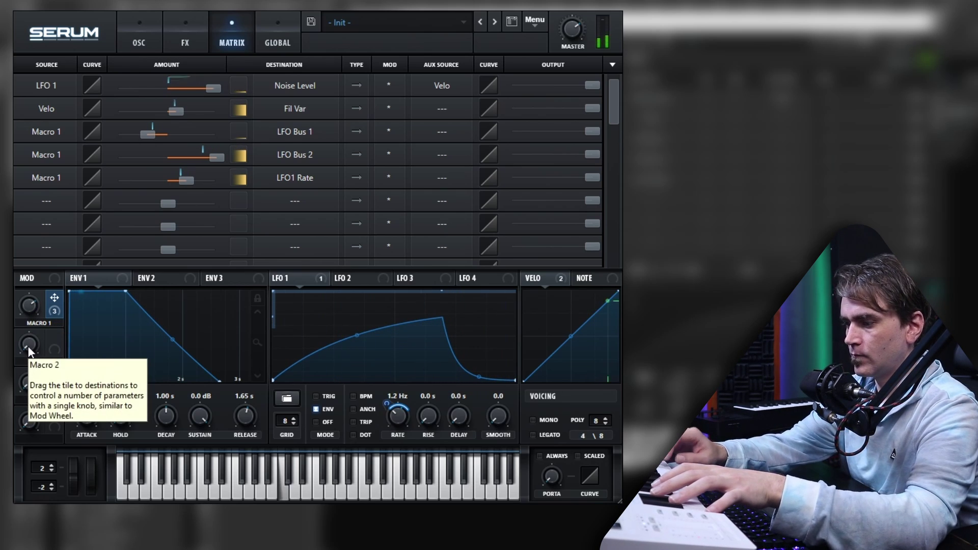
pyautogui.moveTo(37, 312); pyautogui.dragTo(40, 291)
pyautogui.click(150, 32)
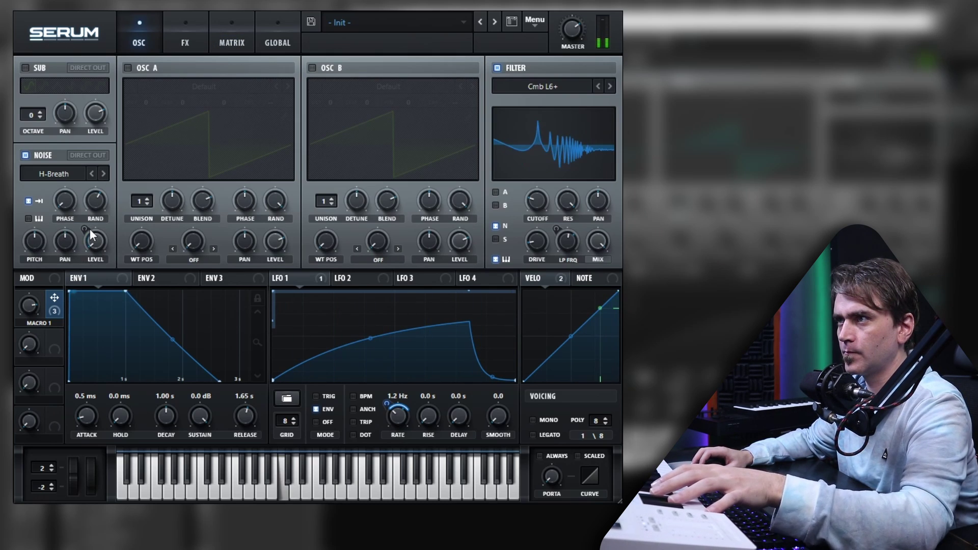
pyautogui.moveTo(92, 245)
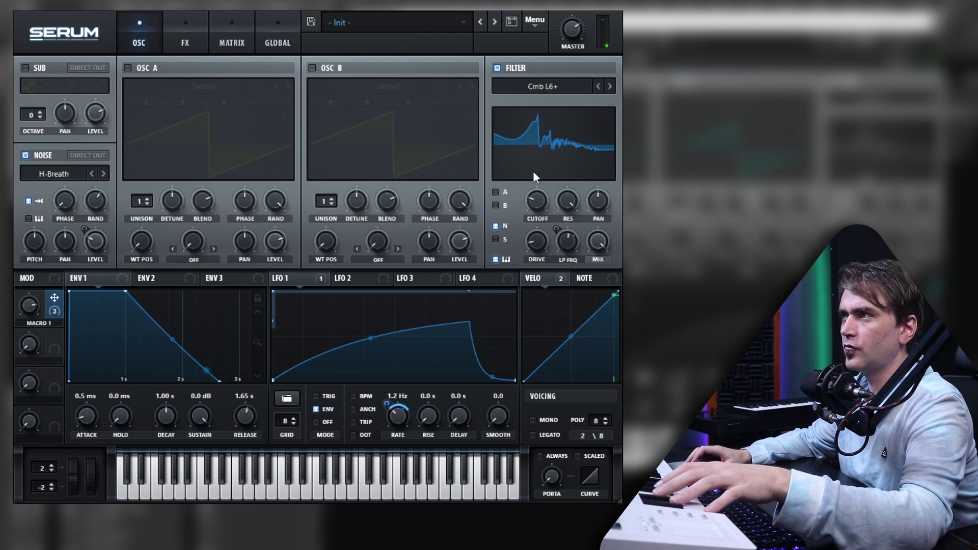
pyautogui.moveTo(532, 187); pyautogui.dragTo(515, 246)
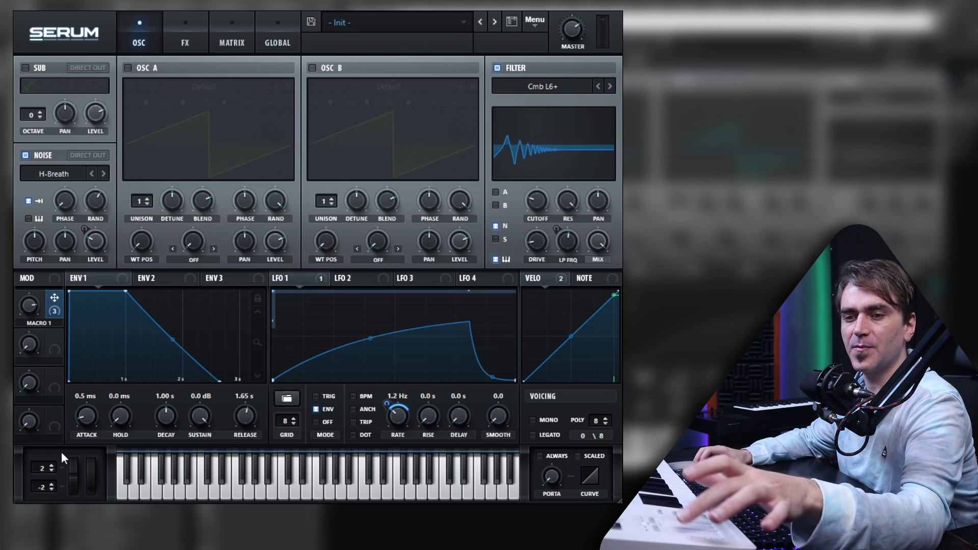
# - Add a sixth matrix slot routing Pitch Bend to Filter > Fil Cutoff
pyautogui.click(196, 35)
pyautogui.click(232, 28)
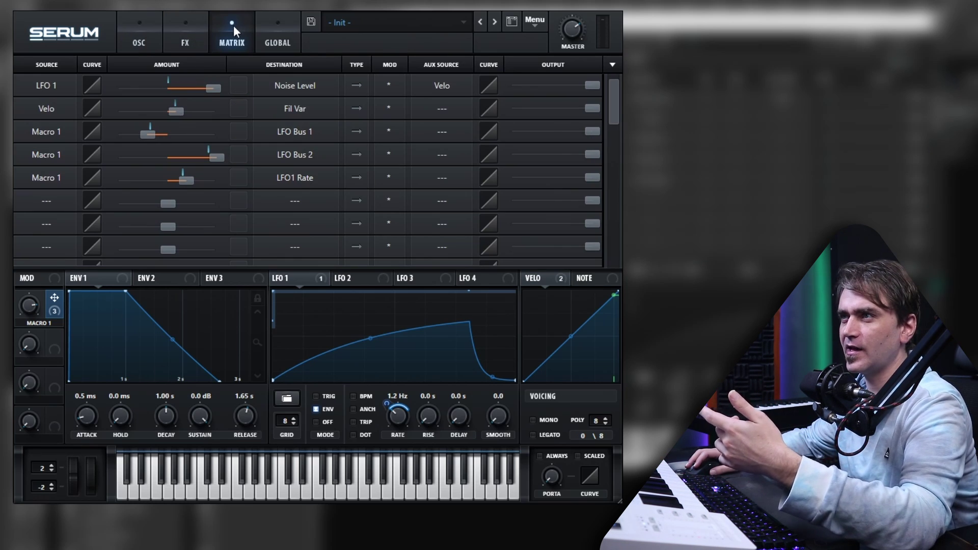
pyautogui.click(57, 202)
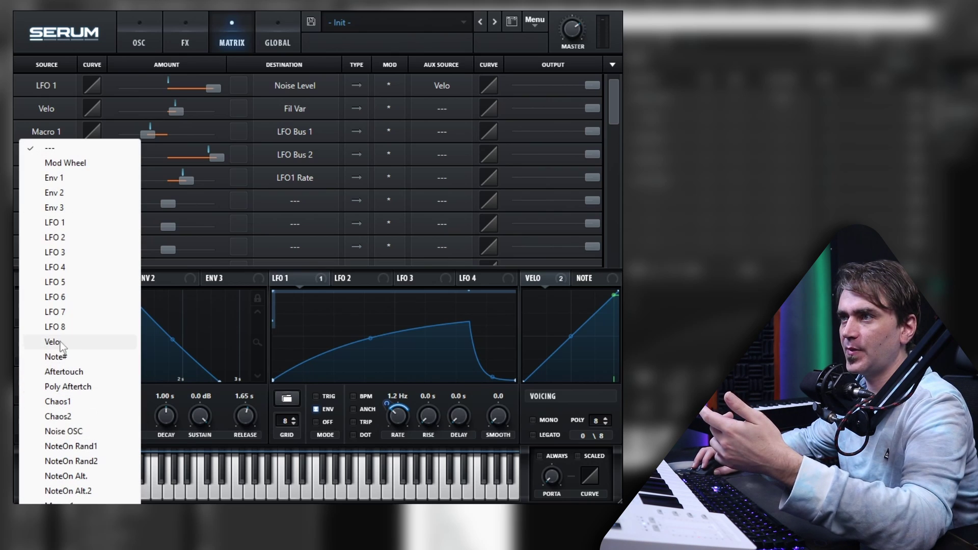
pyautogui.click(64, 547)
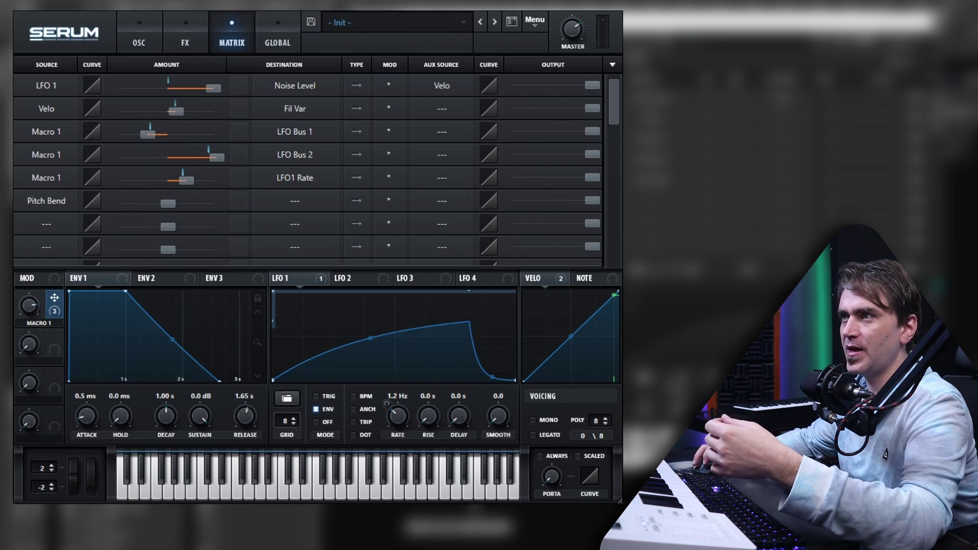
pyautogui.click(300, 201)
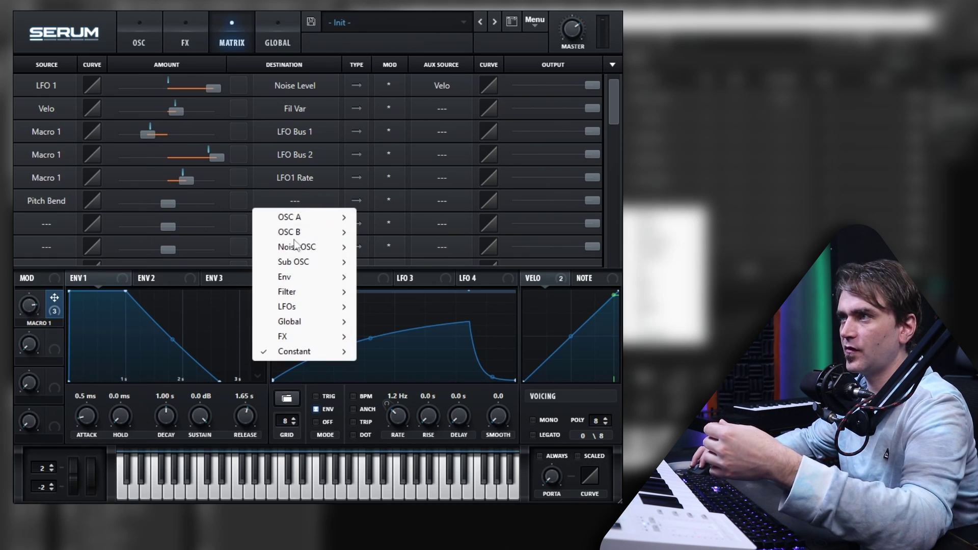
pyautogui.moveTo(288, 291)
pyautogui.click(402, 292)
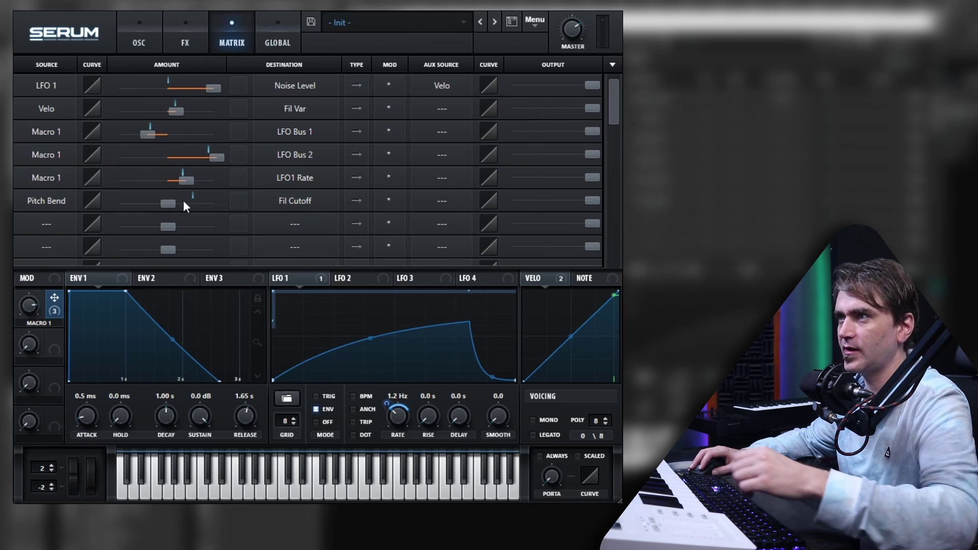
# - Set the Pitch Bend to cutoff amount to 4 and make it bipolar
pyautogui.moveTo(163, 202)
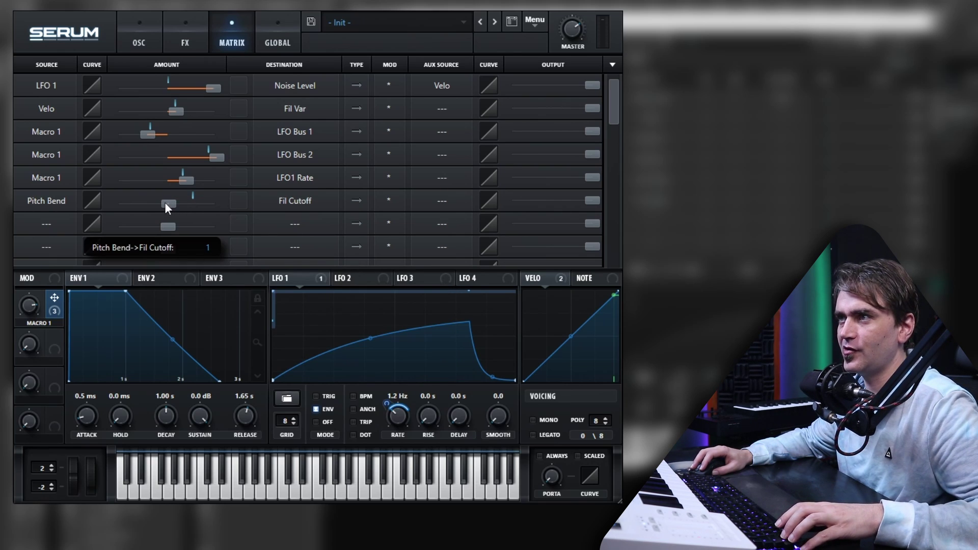
pyautogui.moveTo(166, 203); pyautogui.dragTo(164, 204)
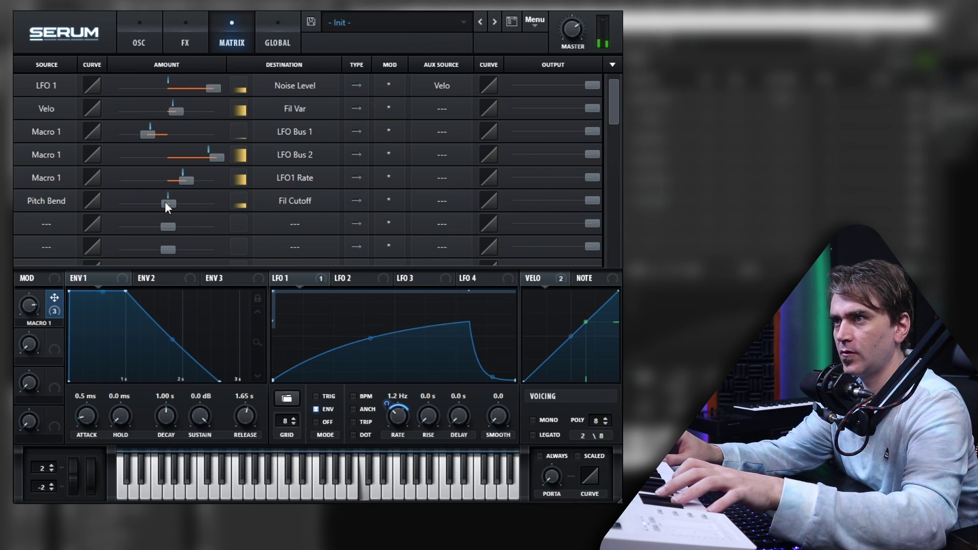
pyautogui.click(355, 200)
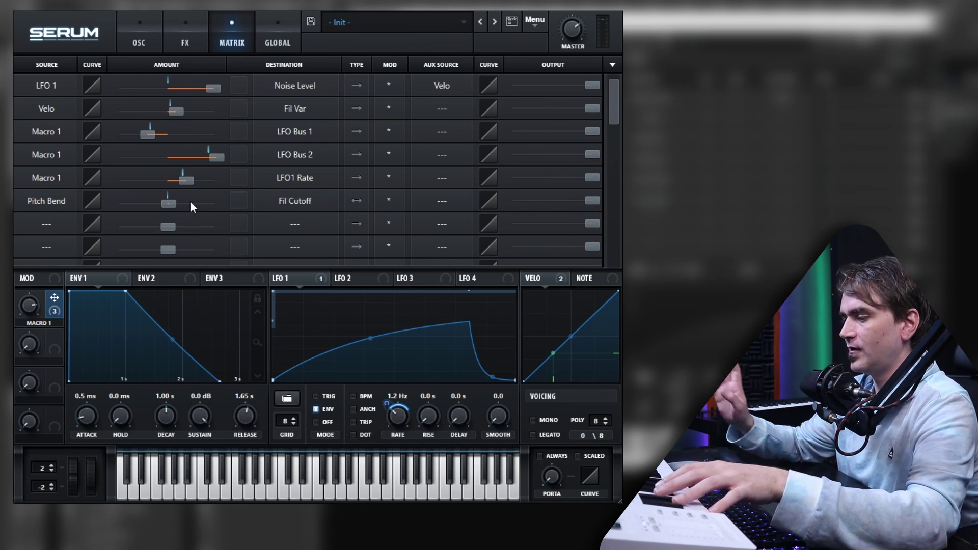
pyautogui.click(138, 43)
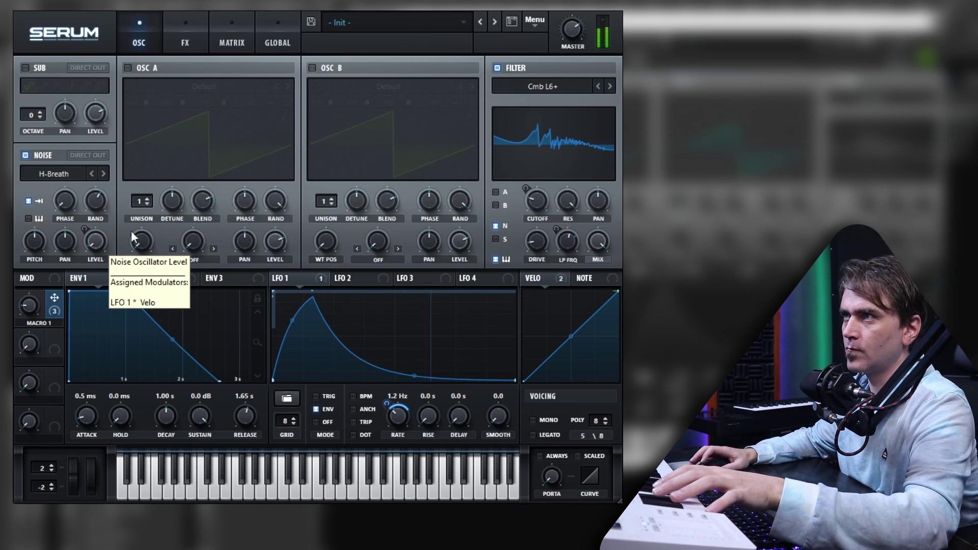
# - Bend the CURVE boxes of matrix rows 1–4: Noise Level, Velo to Fil Var, LFO Bus 1, LFO Bus 2
pyautogui.click(234, 39)
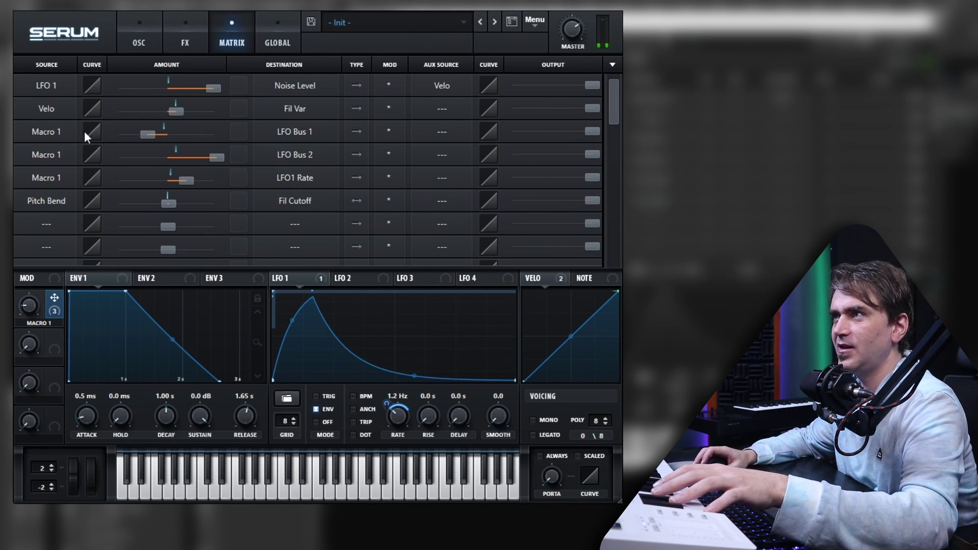
pyautogui.moveTo(84, 85); pyautogui.dragTo(90, 55)
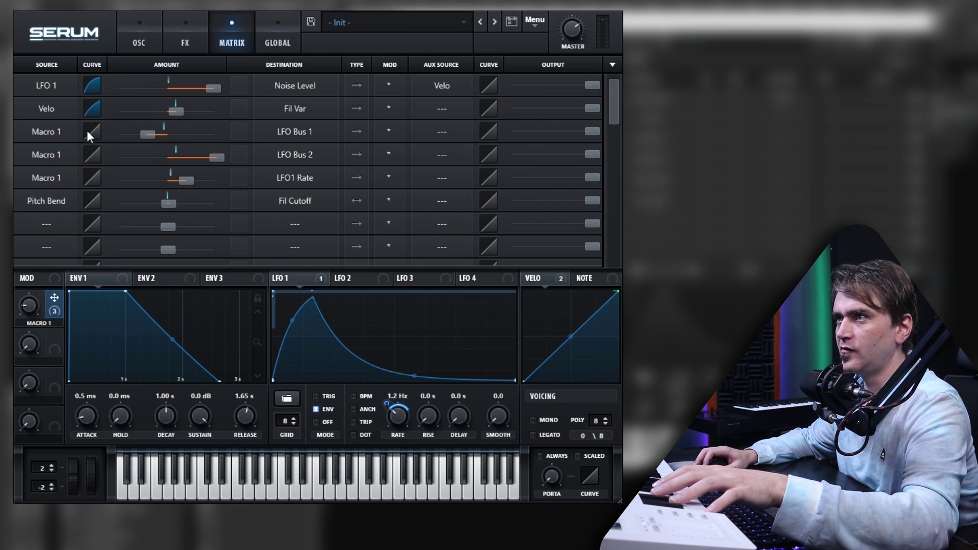
pyautogui.moveTo(92, 105); pyautogui.dragTo(96, 82)
pyautogui.moveTo(92, 131); pyautogui.dragTo(92, 105)
pyautogui.moveTo(92, 153); pyautogui.dragTo(100, 178)
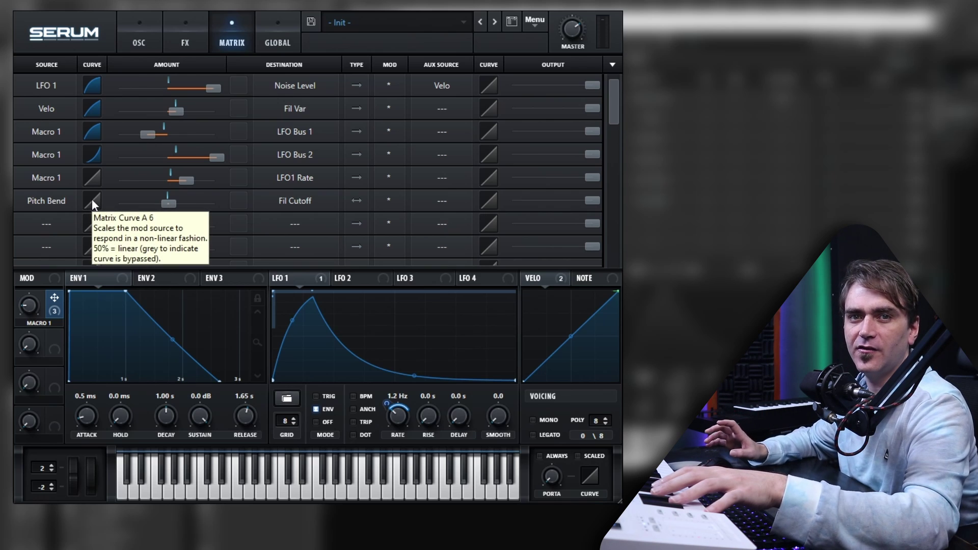
pyautogui.click(141, 28)
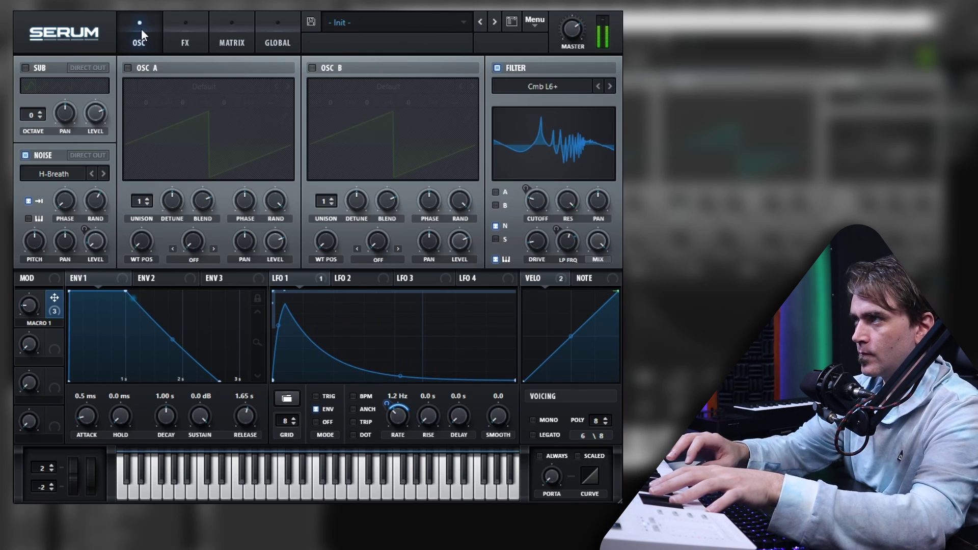
# - Set the LFO 1 rate to 1.3 Hz and bring up the effects rack
pyautogui.moveTo(387, 426); pyautogui.dragTo(401, 410)
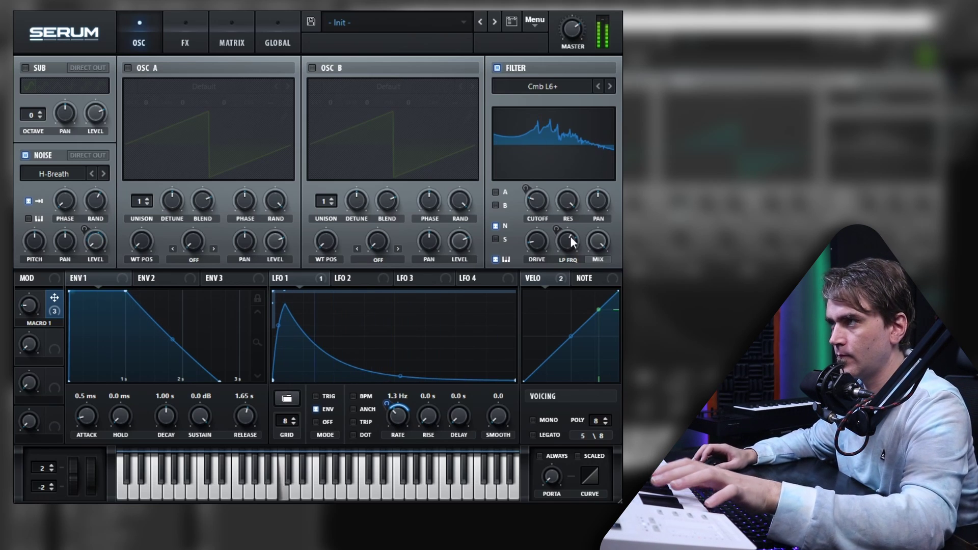
pyautogui.click(185, 42)
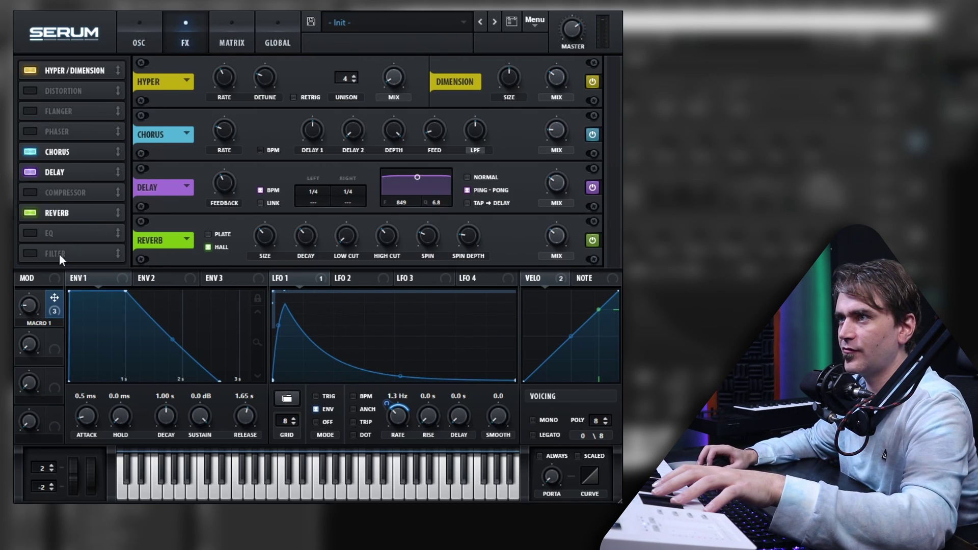
# - Put the filter effect first in the FX chain with LFO 1 modulating its cutoff, then return to the oscillator page
pyautogui.moveTo(59, 253); pyautogui.dragTo(44, 70)
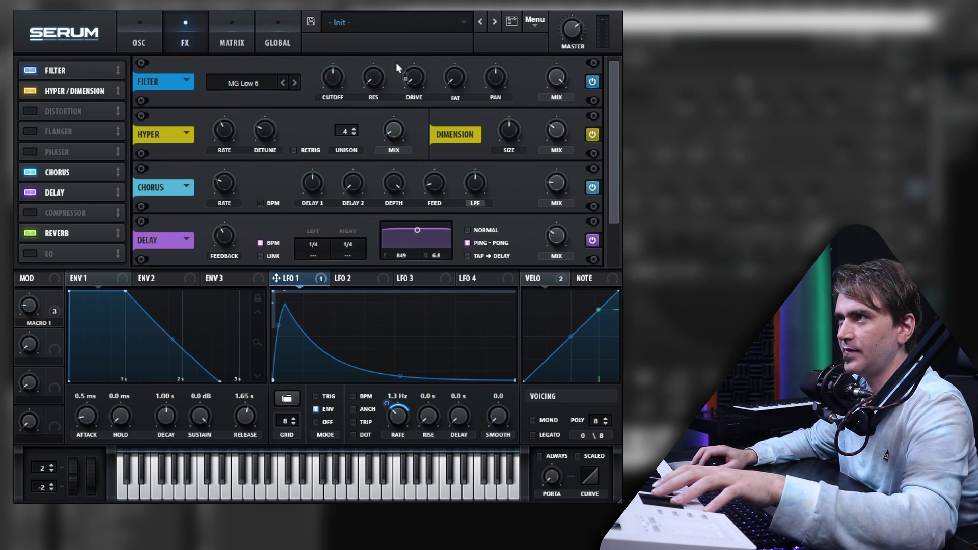
pyautogui.moveTo(395, 61); pyautogui.dragTo(343, 82)
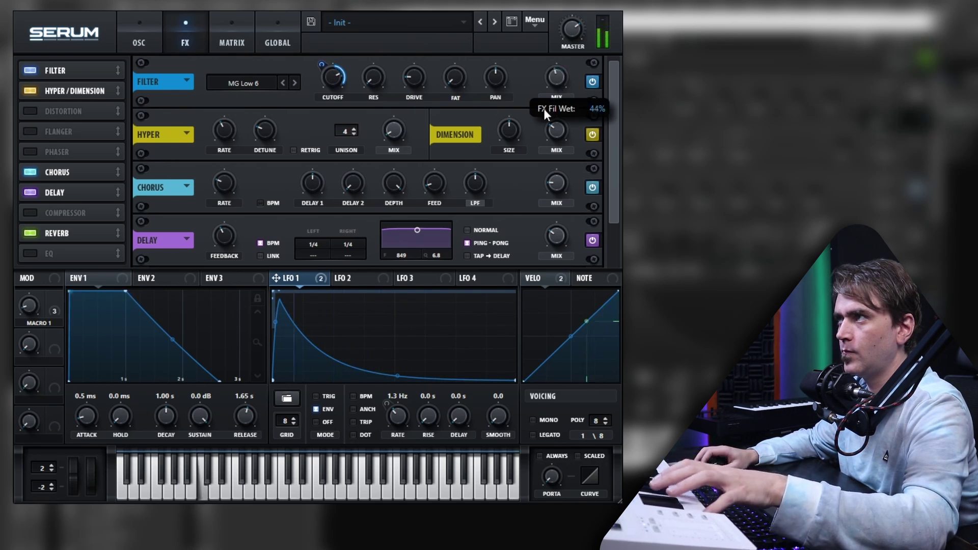
pyautogui.click(160, 46)
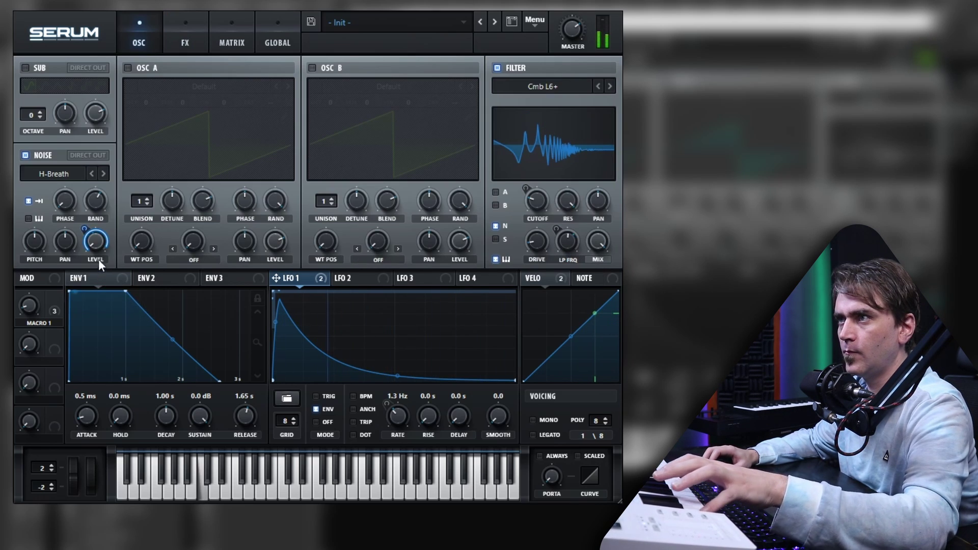
# - Raise the Reverb's wet mix to 43% and return to the oscillator page
pyautogui.moveTo(84, 235)
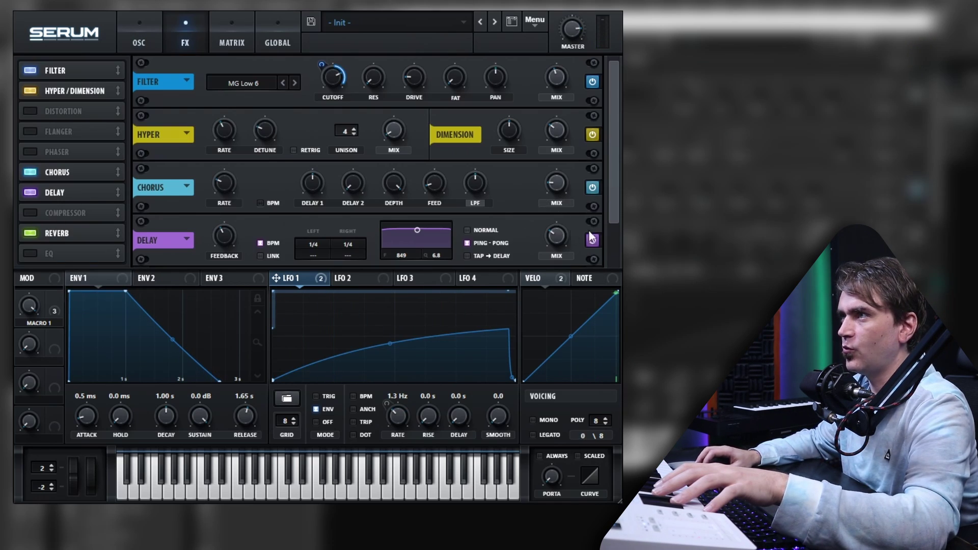
pyautogui.moveTo(612, 204); pyautogui.dragTo(606, 261)
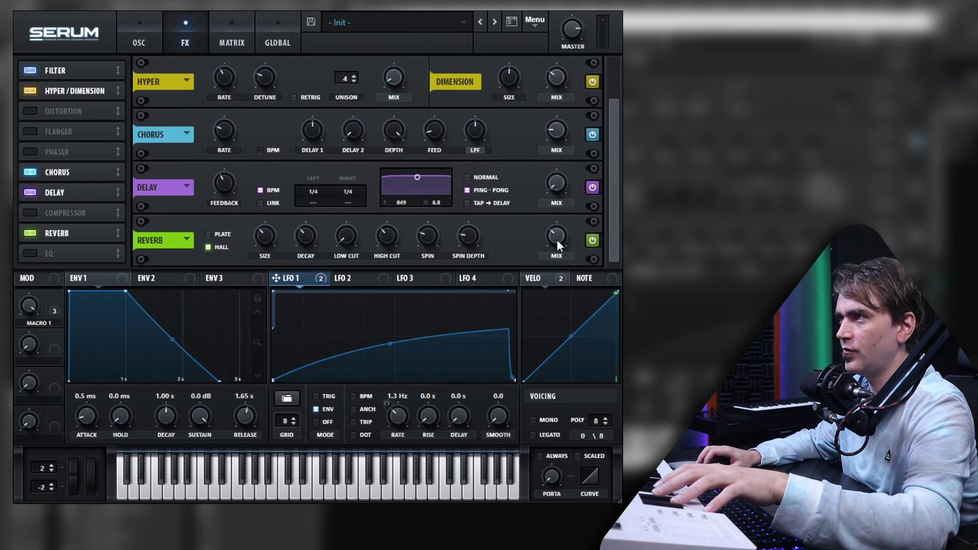
pyautogui.moveTo(558, 238); pyautogui.dragTo(560, 221)
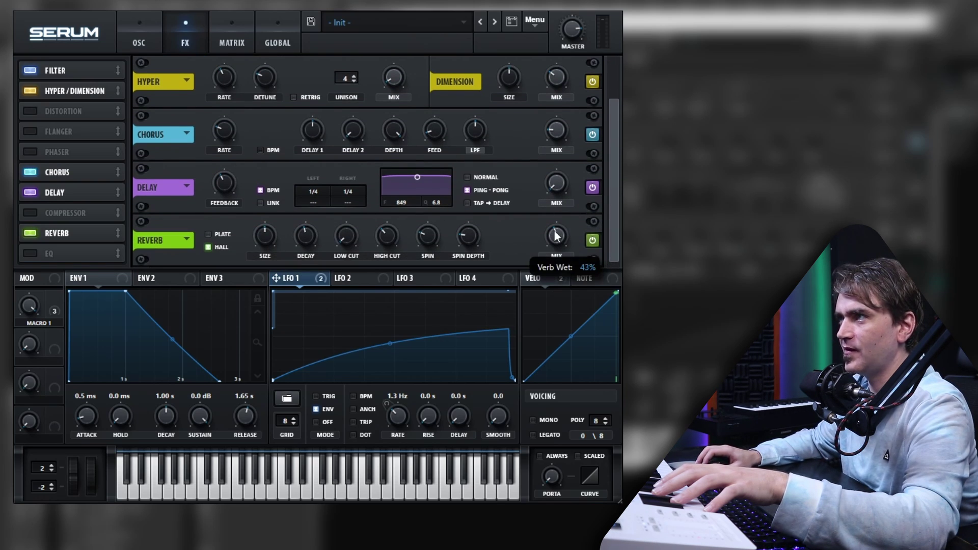
pyautogui.click(139, 42)
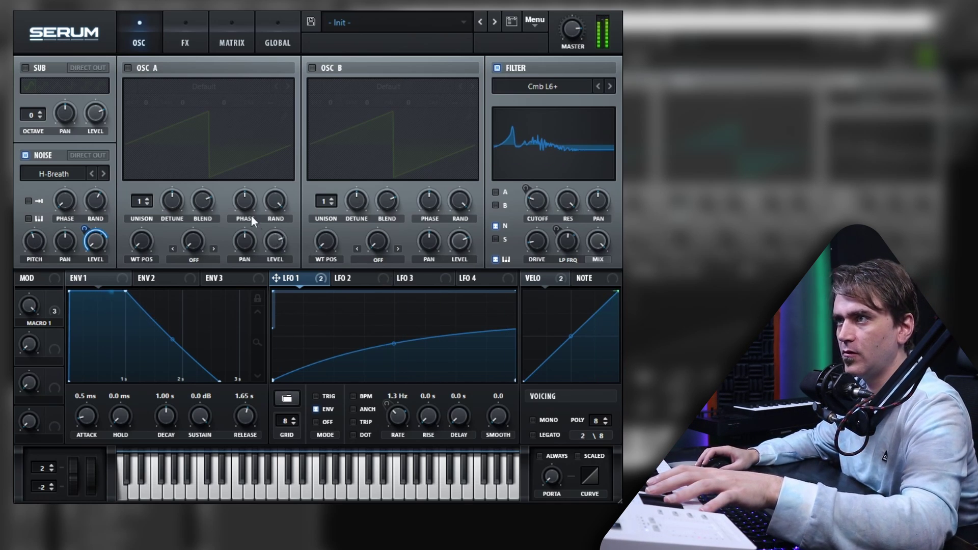
# - Try the Paper Bag and S-Sound noise samples, then load J106 Chorus
pyautogui.click(101, 172)
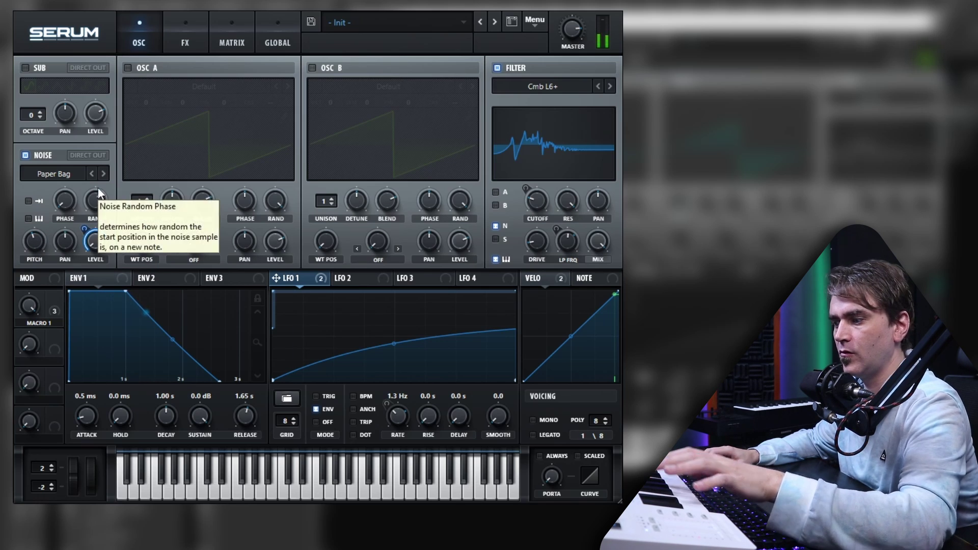
pyautogui.click(103, 173)
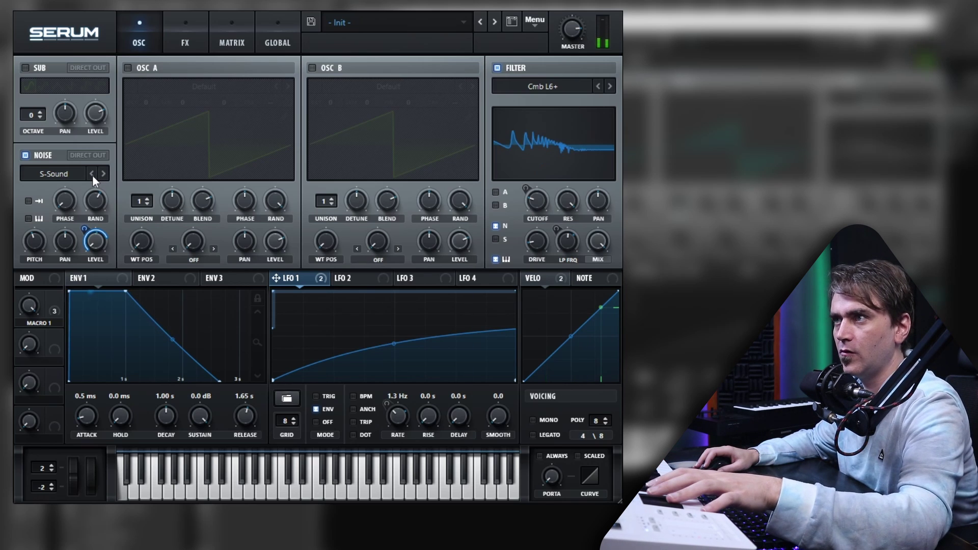
pyautogui.moveTo(40, 241)
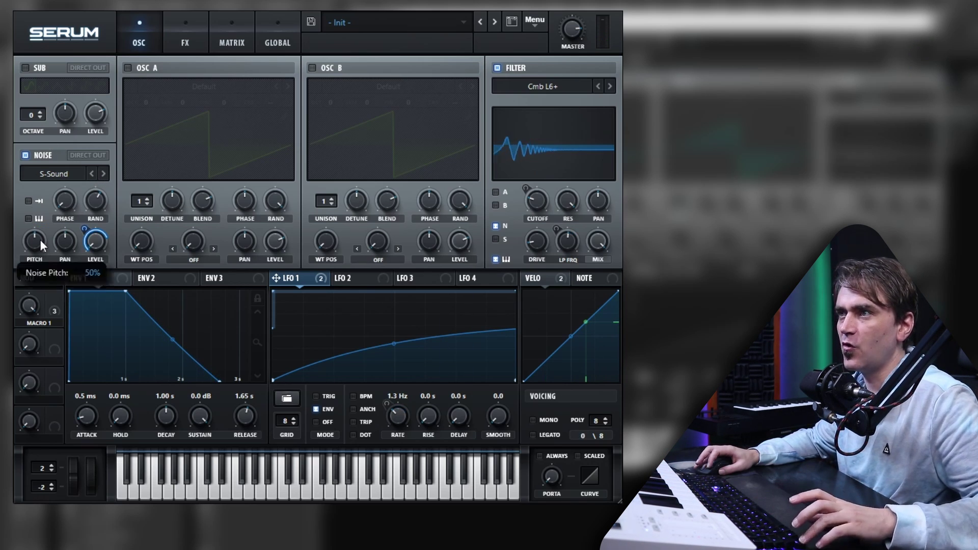
pyautogui.click(65, 174)
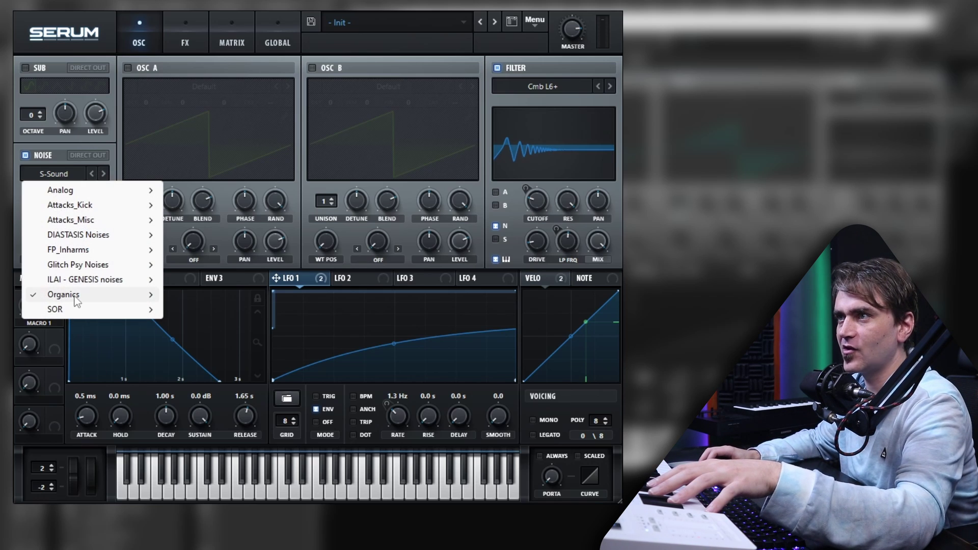
pyautogui.moveTo(81, 297)
pyautogui.click(206, 326)
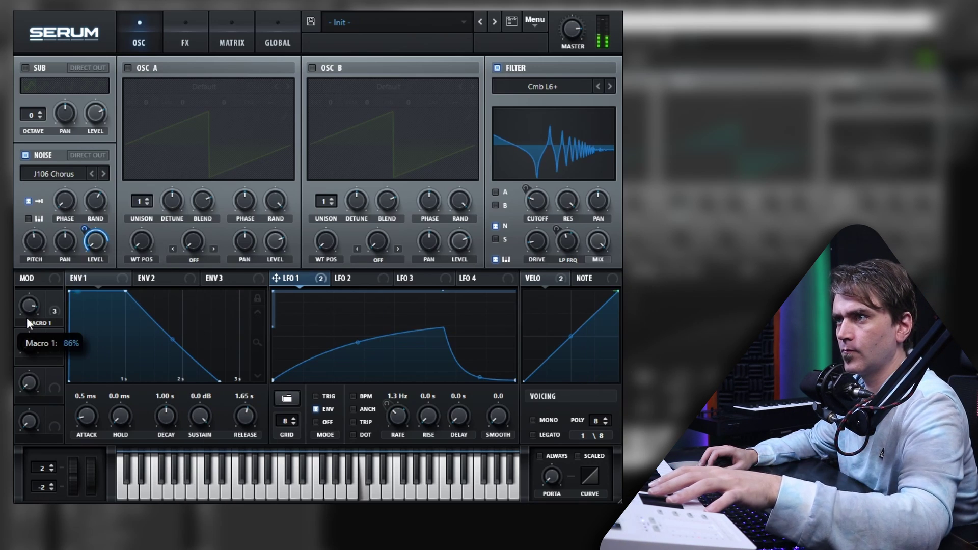
# - Lower Macro 1 and reshape the LFO 1 curve so its peak moves earlier
pyautogui.moveTo(30, 310)
pyautogui.mouseDown()
pyautogui.moveTo(26, 326)
pyautogui.moveTo(35, 307)
pyautogui.mouseUp()
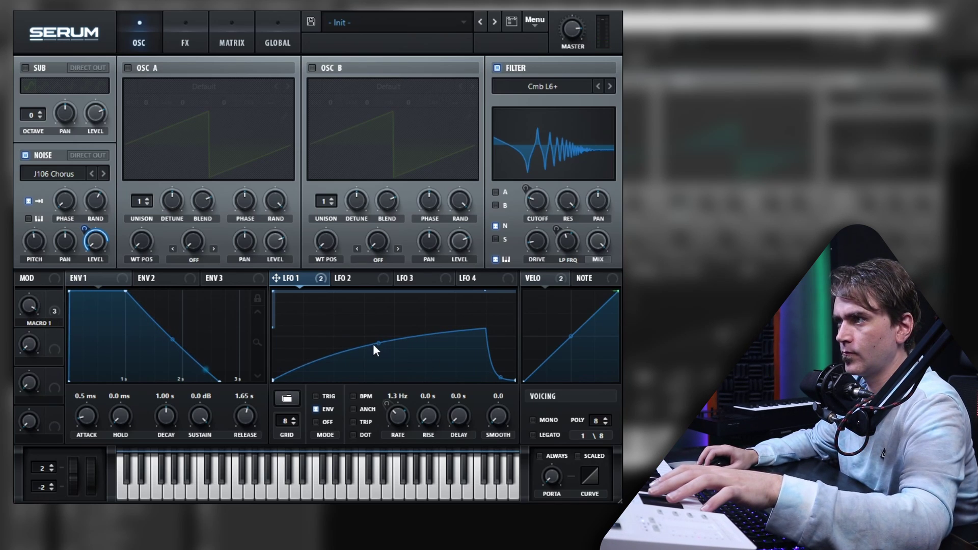
pyautogui.moveTo(378, 344); pyautogui.dragTo(378, 361)
pyautogui.moveTo(500, 377); pyautogui.dragTo(506, 336)
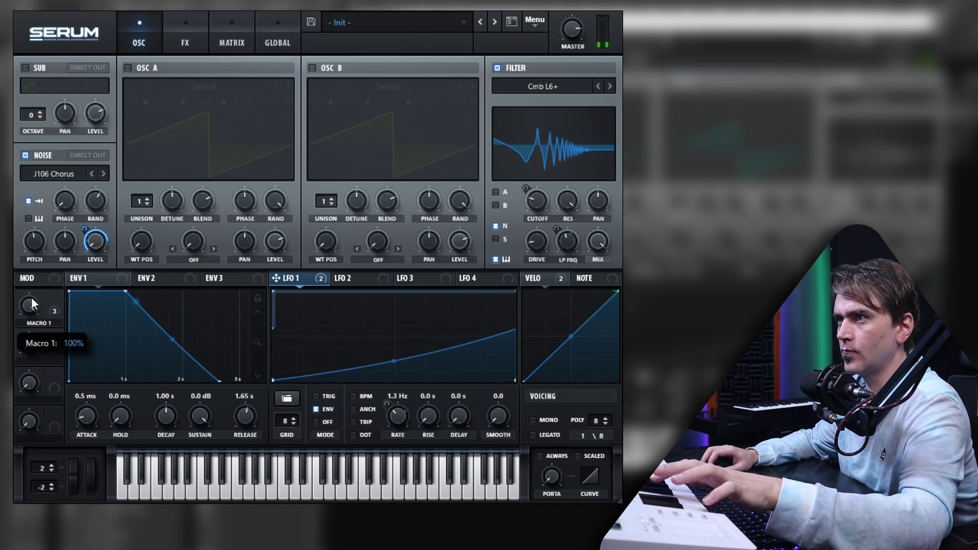
pyautogui.moveTo(32, 297); pyautogui.dragTo(29, 303)
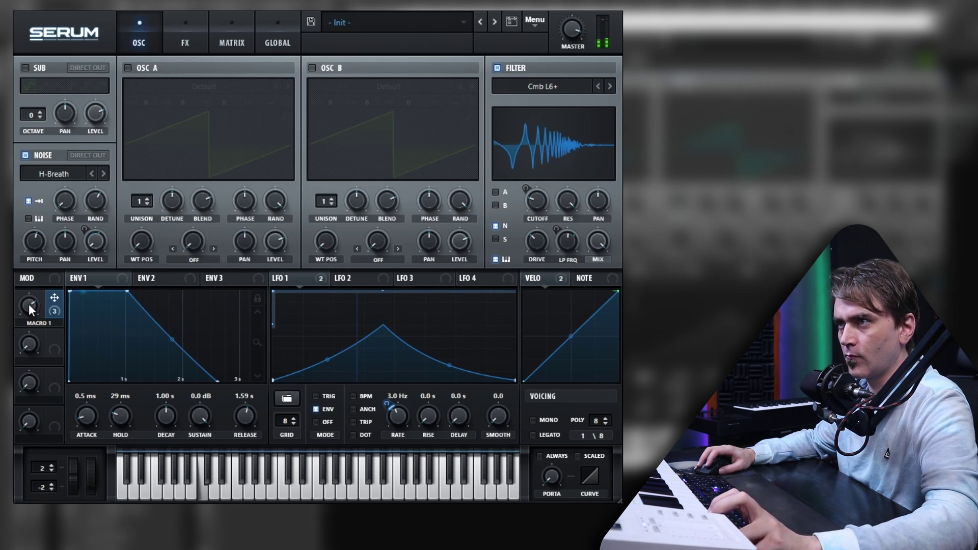
pyautogui.moveTo(28, 304); pyautogui.dragTo(28, 319)
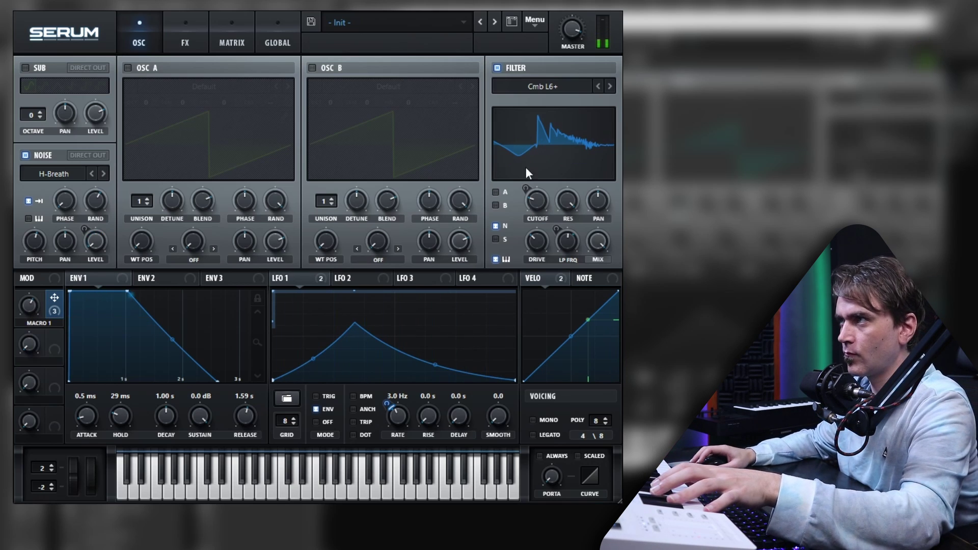
# - Check the FX filter cutoff in the effects rack, then go back to the oscillator page
pyautogui.click(193, 44)
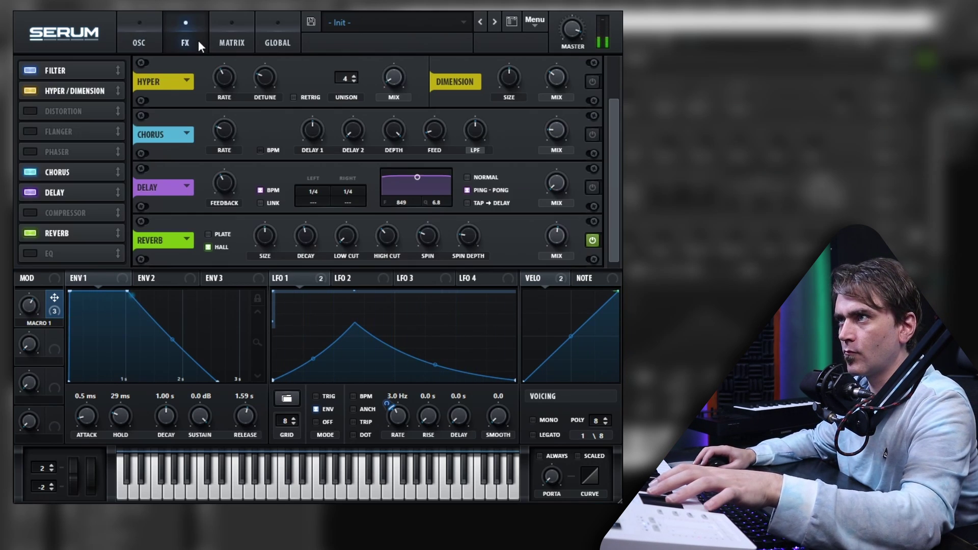
pyautogui.scroll(2, 613, 72)
pyautogui.scroll(1, 616, 65)
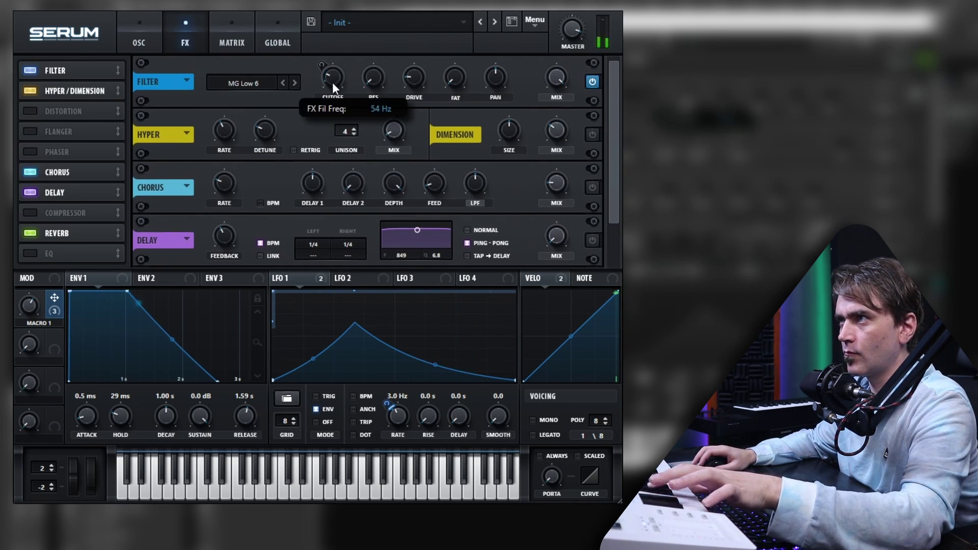
pyautogui.moveTo(328, 75)
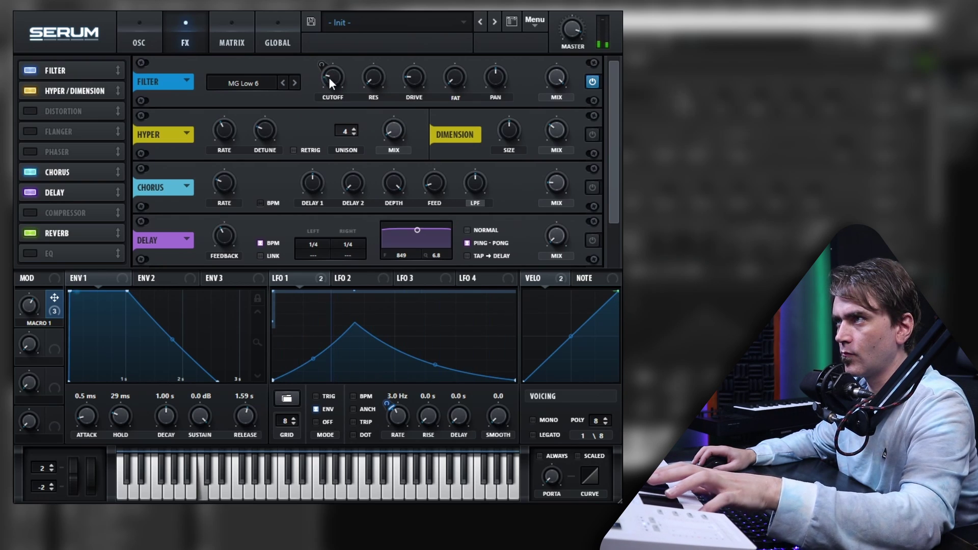
pyautogui.click(139, 43)
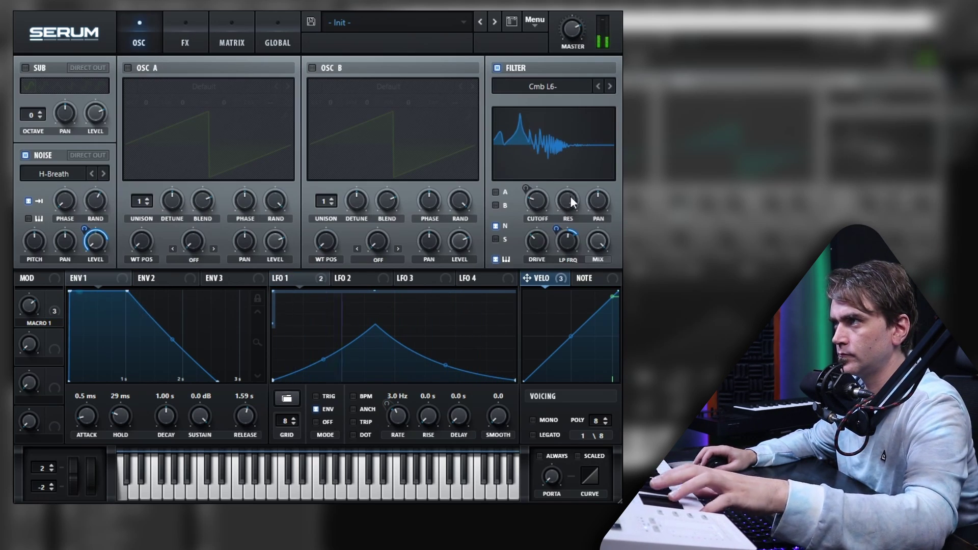
# - Max the comb filter resonance, lower drive to 45%, and lengthen Env 1 release to 2.60 s
pyautogui.moveTo(569, 197); pyautogui.dragTo(579, 182)
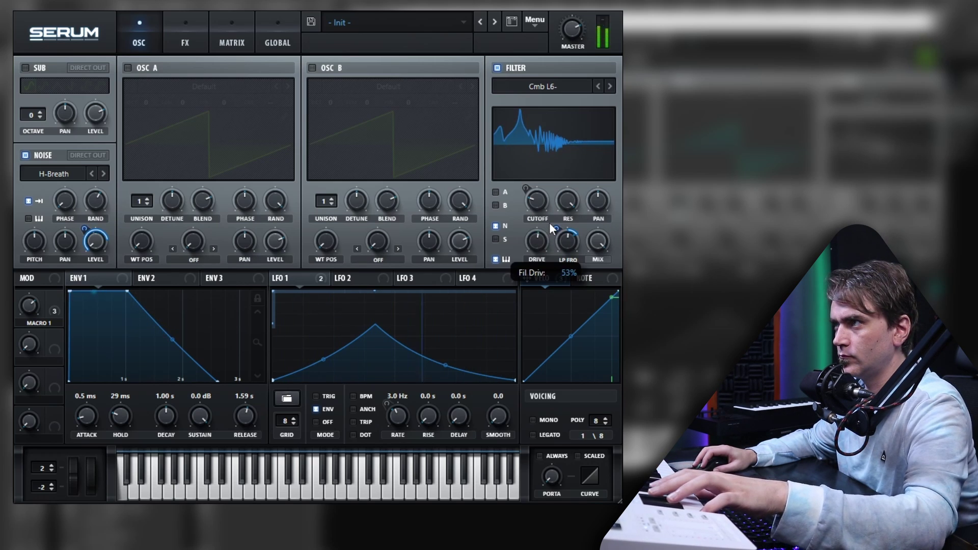
pyautogui.moveTo(551, 218); pyautogui.dragTo(542, 239)
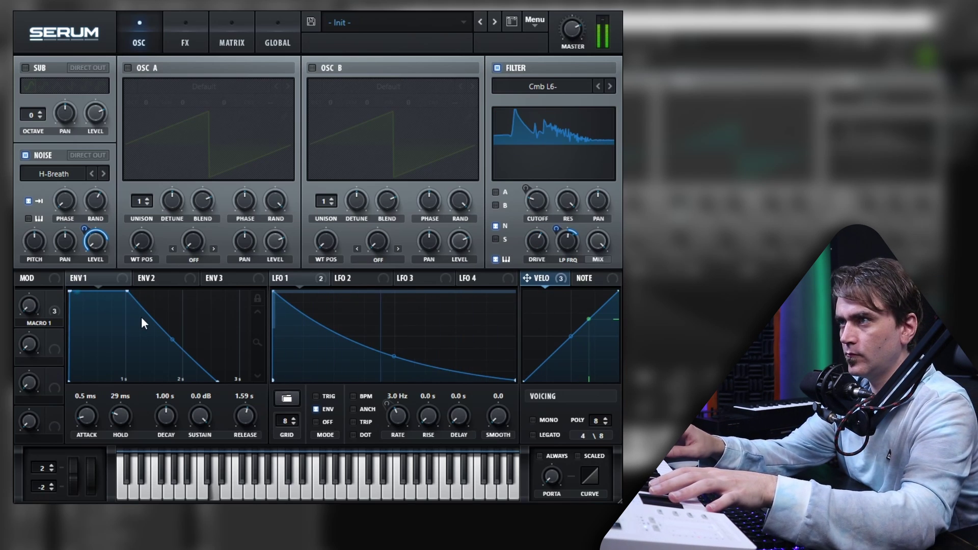
pyautogui.scroll(5, 252, 402)
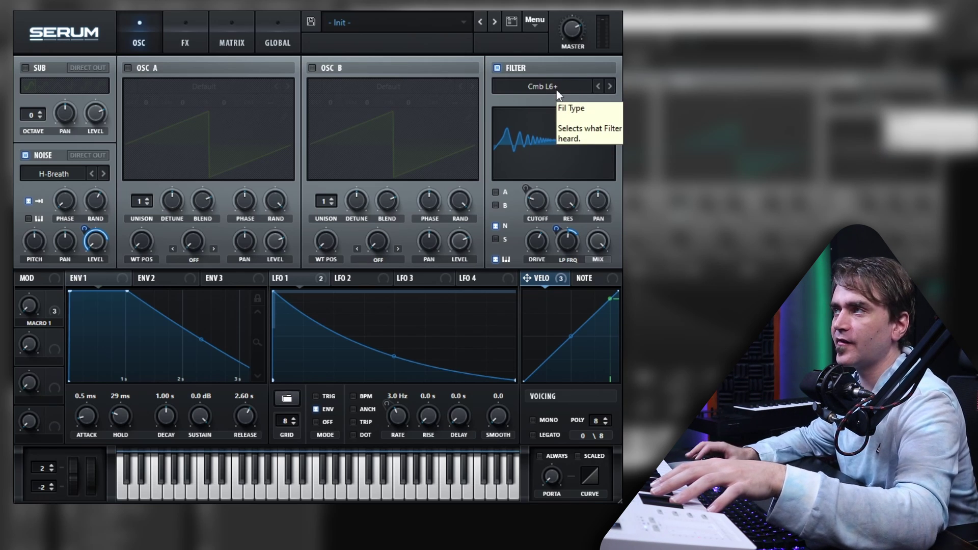
pyautogui.click(609, 86)
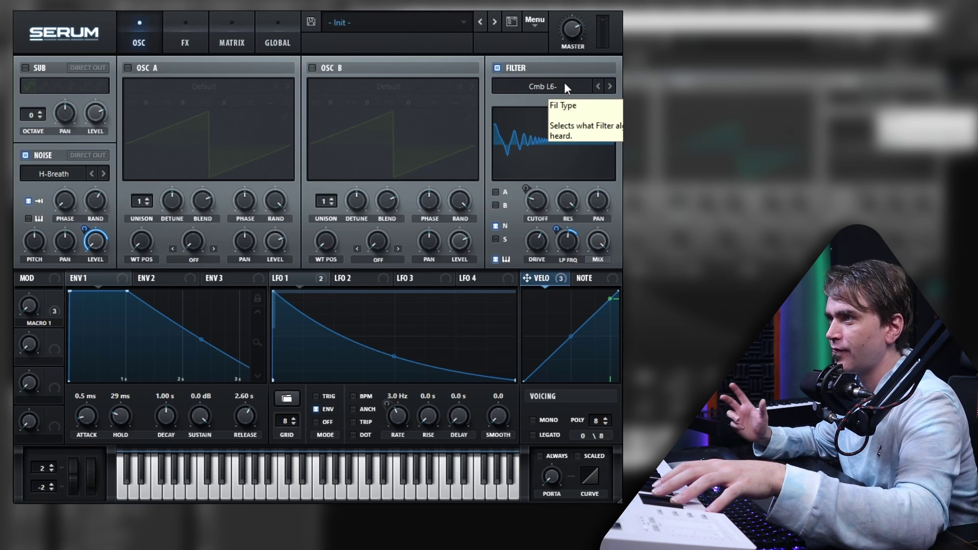
pyautogui.click(598, 86)
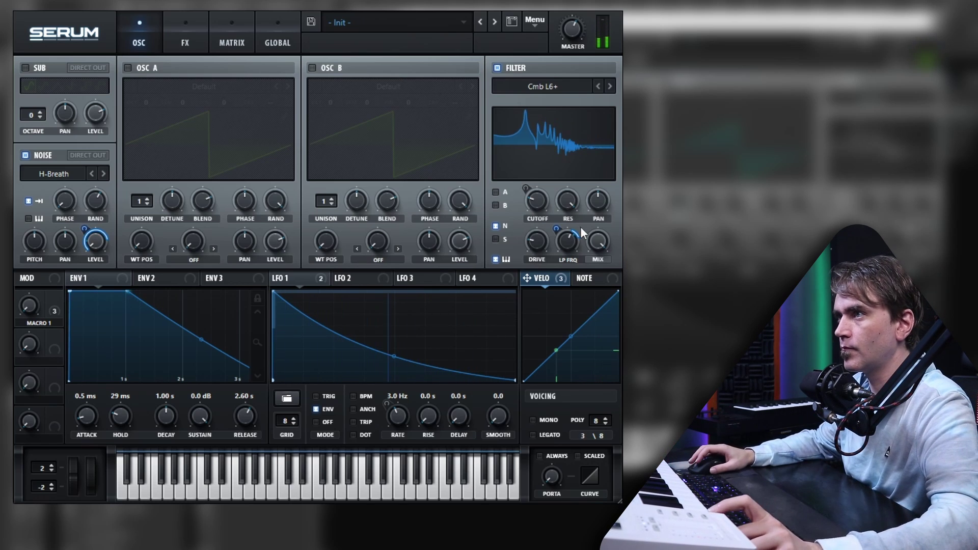
# - In the matrix, change the LFO Bus 1, LFO Bus 2 and LFO1 Rate sources from Macro 1 to Velo
pyautogui.click(221, 41)
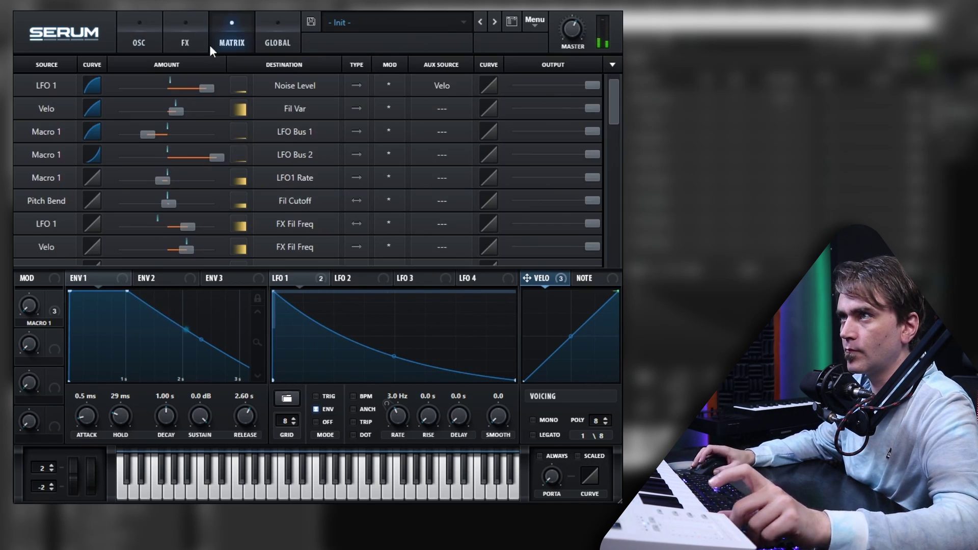
pyautogui.click(26, 143)
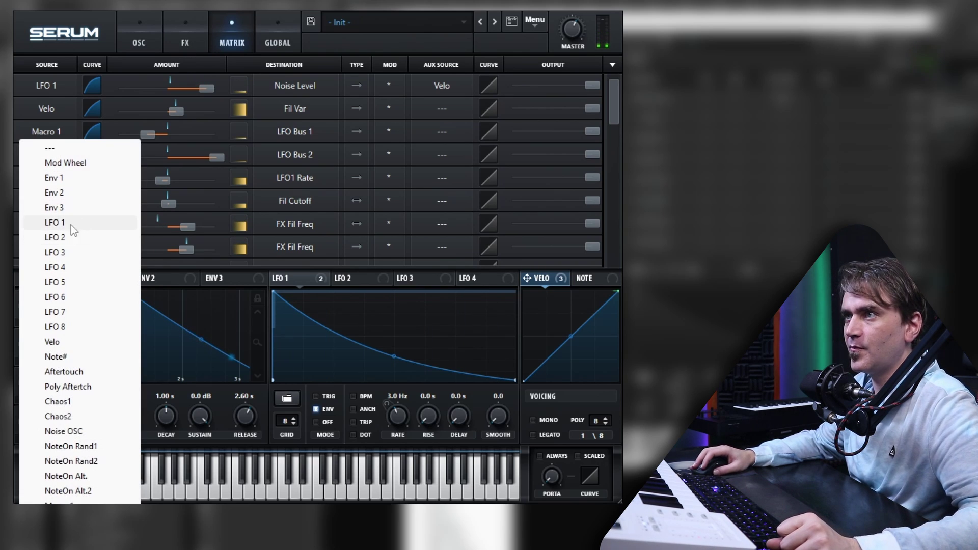
pyautogui.click(53, 342)
pyautogui.click(51, 133)
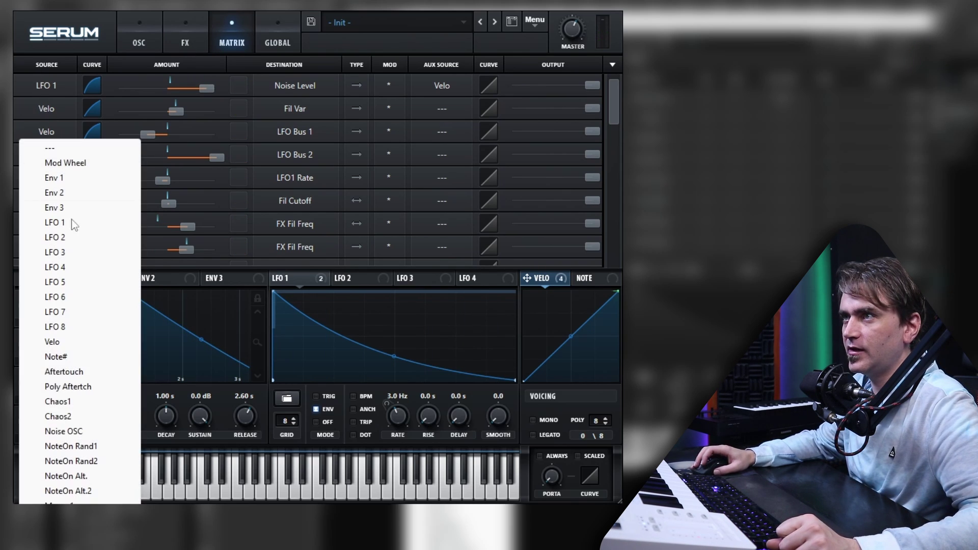
pyautogui.click(53, 342)
pyautogui.click(49, 104)
pyautogui.click(167, 185)
pyautogui.click(56, 181)
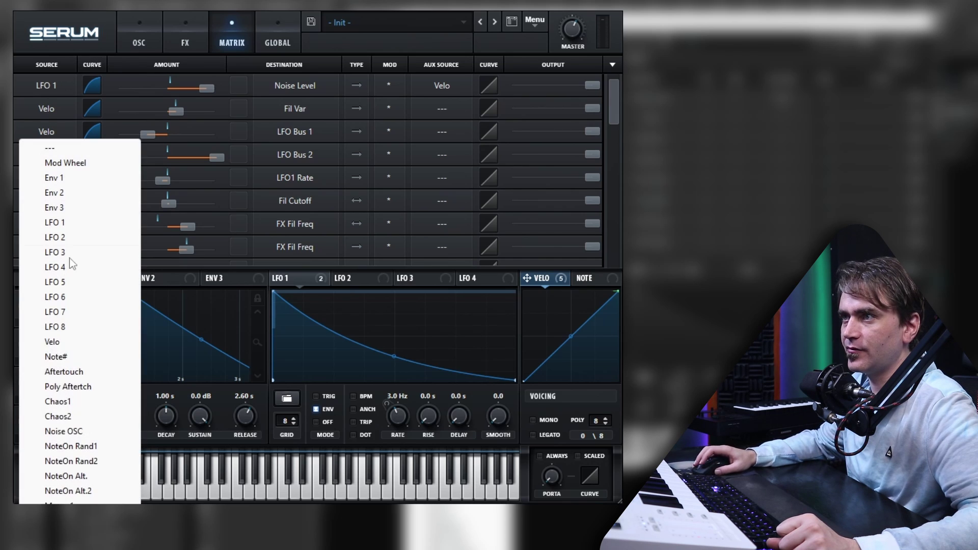
pyautogui.click(57, 344)
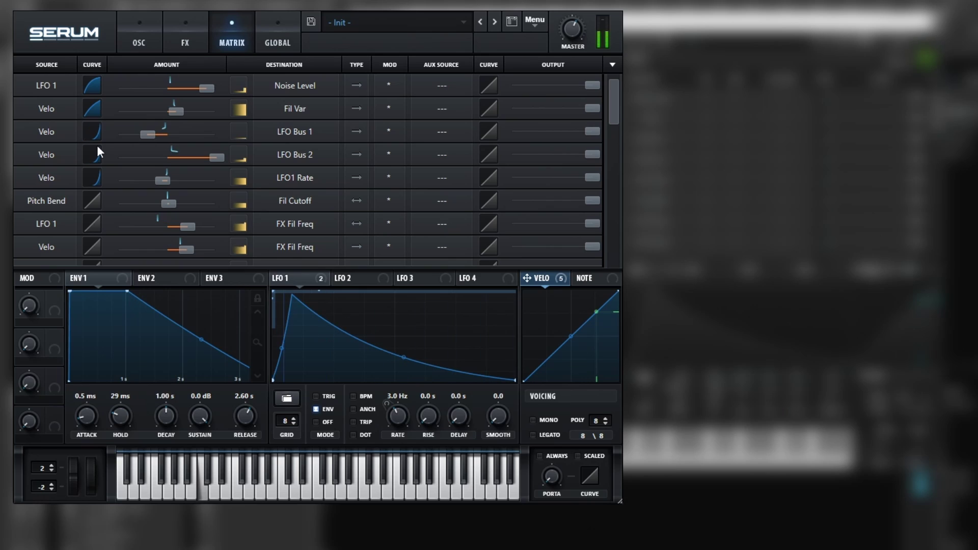
# - Switch the reverb to Hall mode and load the Physmo1.1 preset from the User folder
pyautogui.click(185, 23)
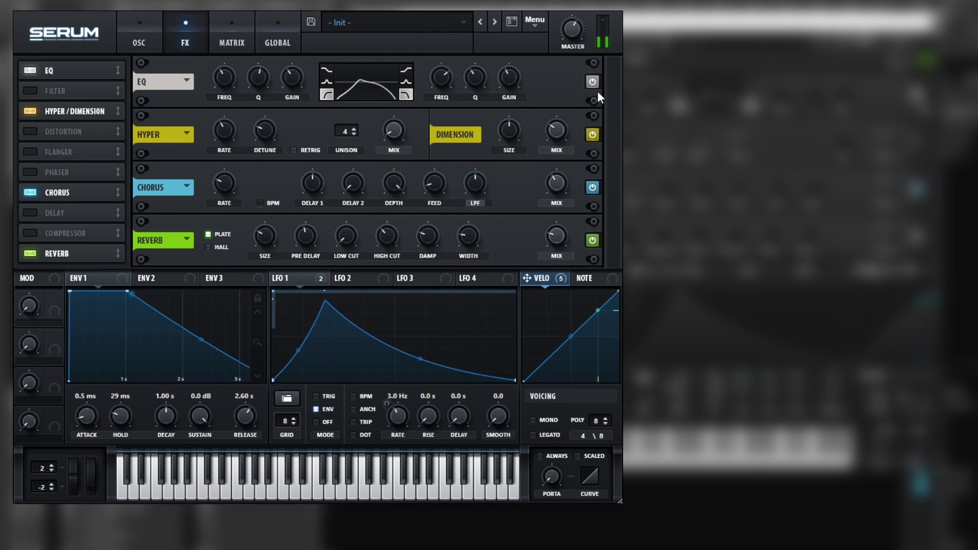
pyautogui.click(213, 246)
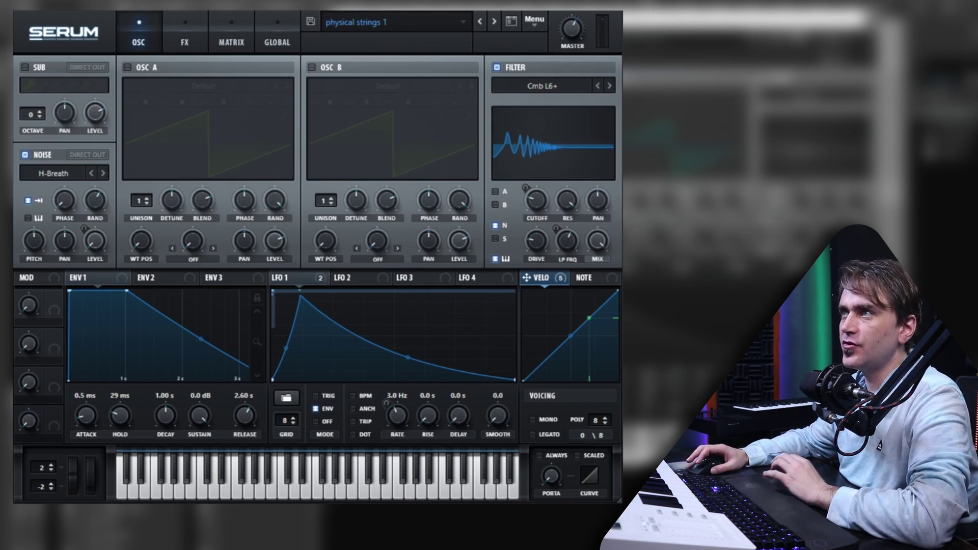
pyautogui.click(355, 23)
pyautogui.moveTo(396, 336)
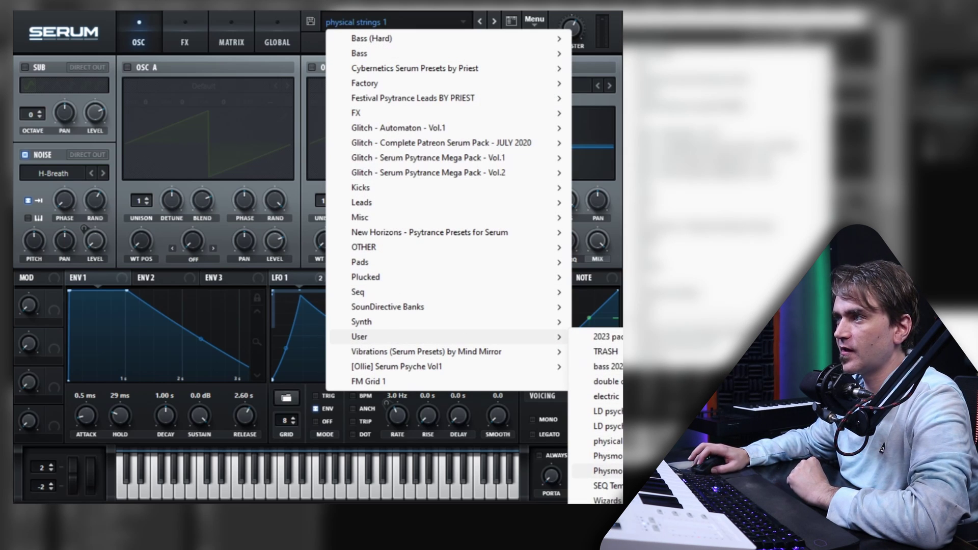
pyautogui.click(596, 470)
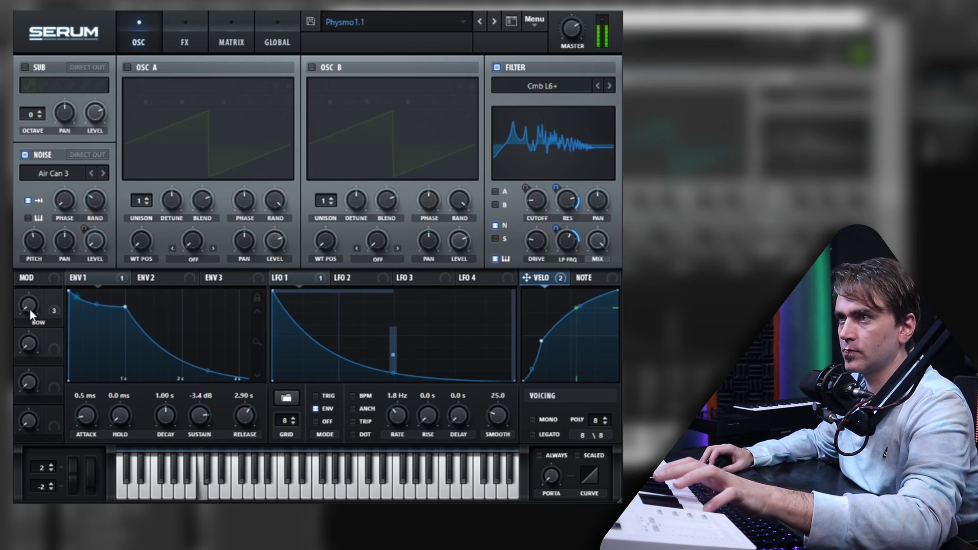
# - Raise the BOW macro from 69% through 77% up to 100%
pyautogui.moveTo(28, 306)
pyautogui.mouseDown()
pyautogui.moveTo(84, 173)
pyautogui.moveTo(32, 318)
pyautogui.mouseUp()
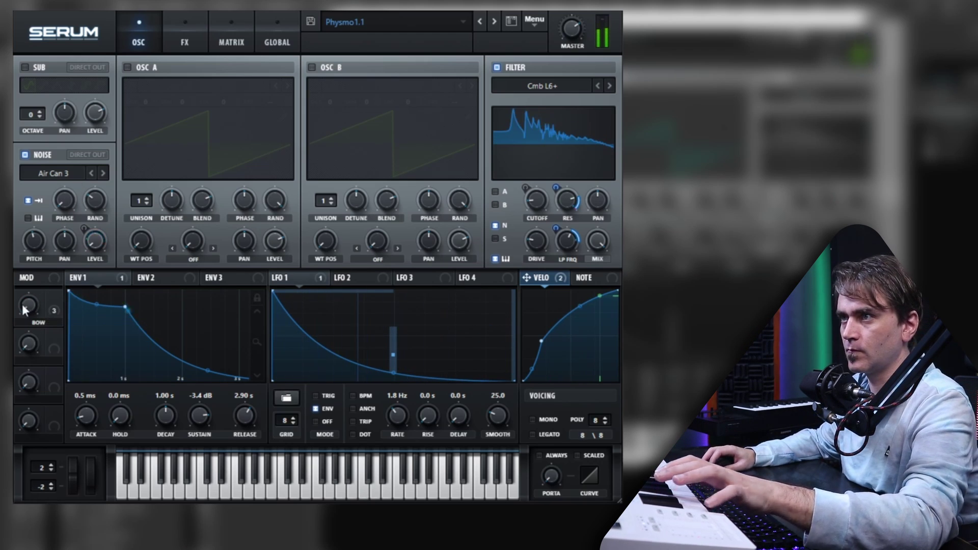
pyautogui.moveTo(22, 304); pyautogui.dragTo(70, 181)
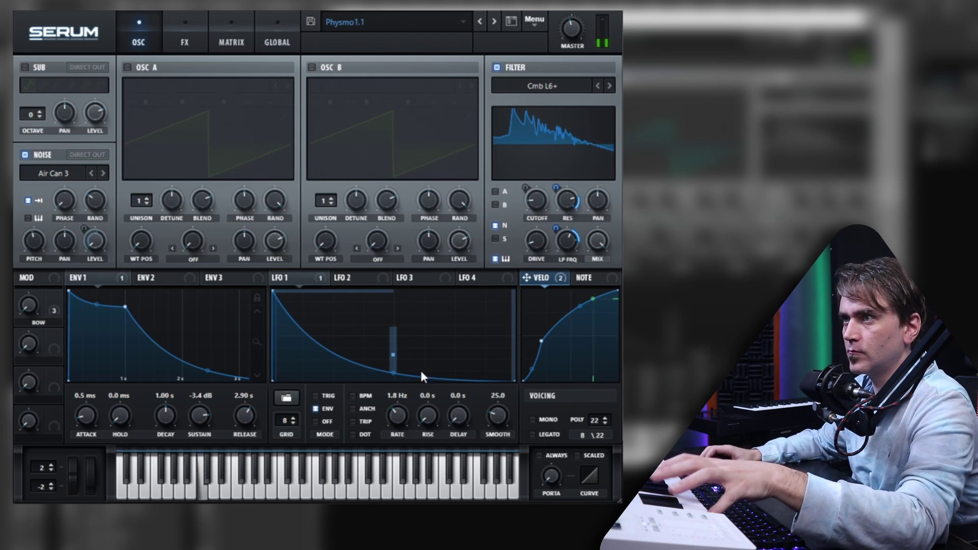
pyautogui.click(31, 300)
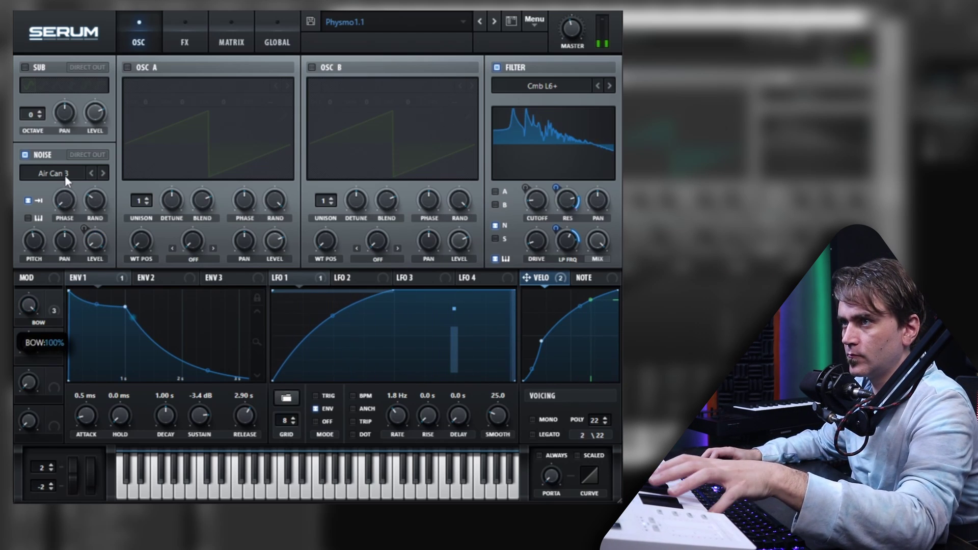